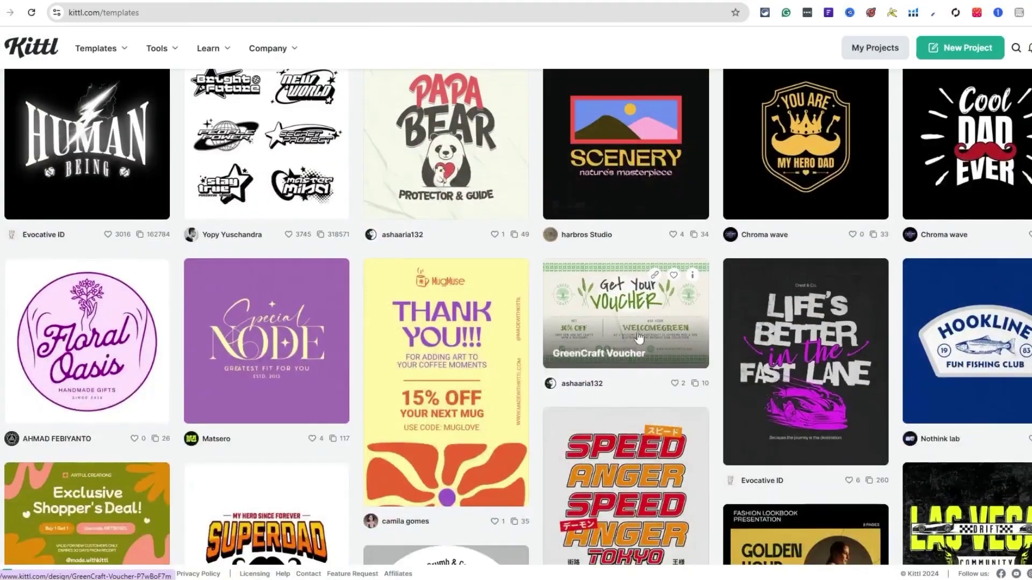
Step: Sort the template gallery by Most used
scroll(645, 329, down, 3)
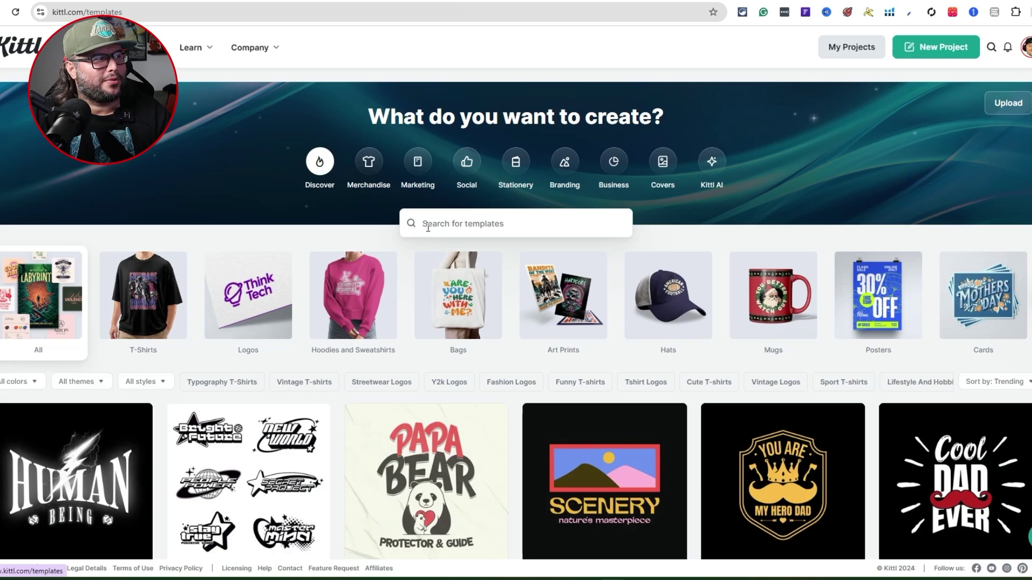
scroll(381, 220, down, 1)
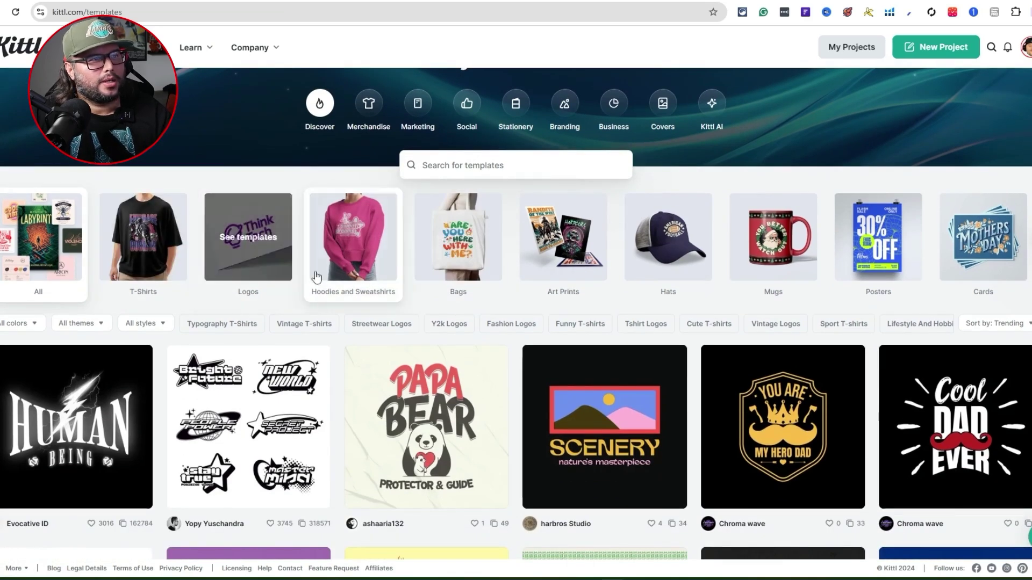
scroll(499, 257, down, 1)
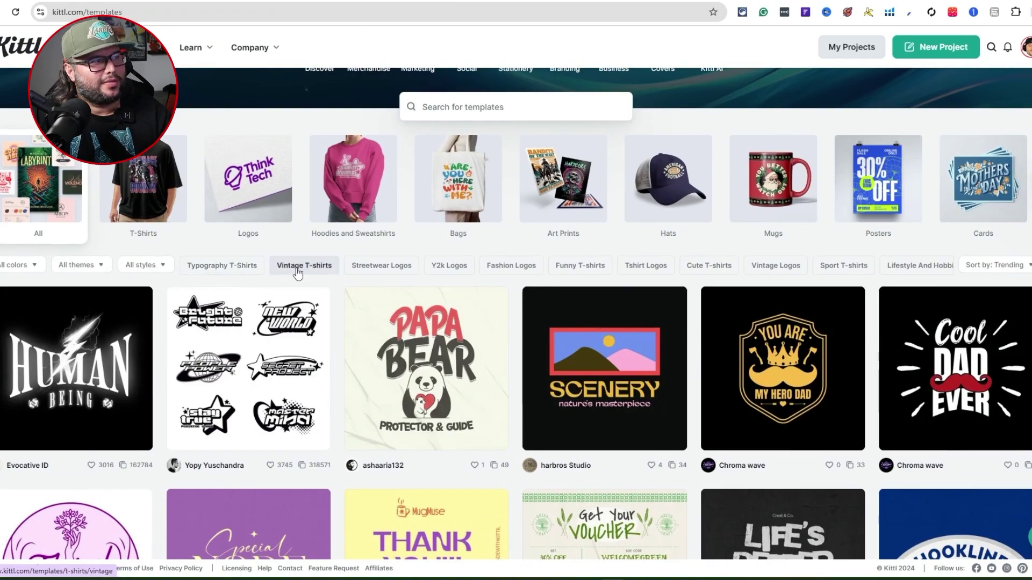
scroll(361, 280, down, 2)
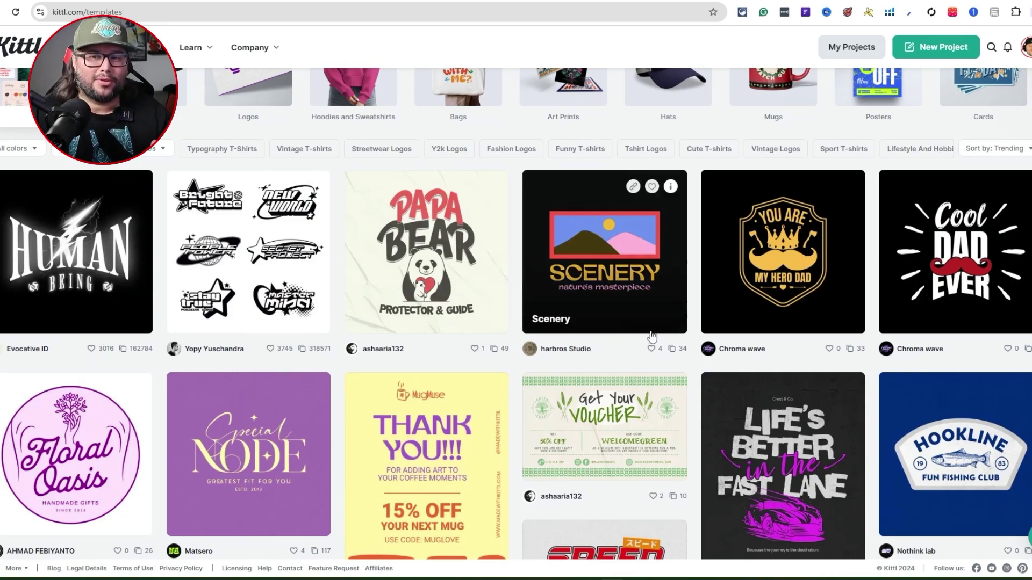
scroll(663, 341, down, 5)
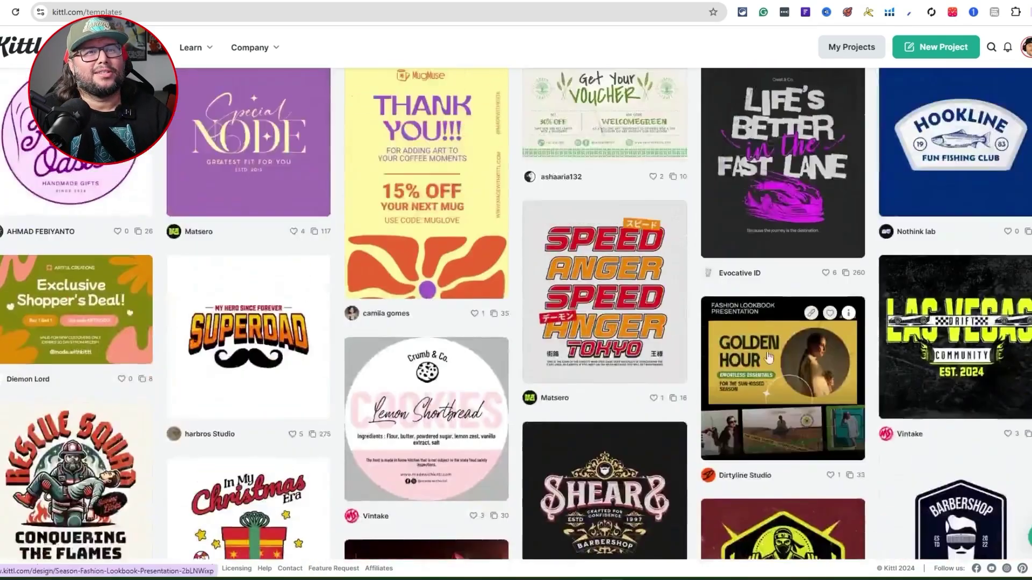
scroll(991, 336, up, 8)
click(990, 325)
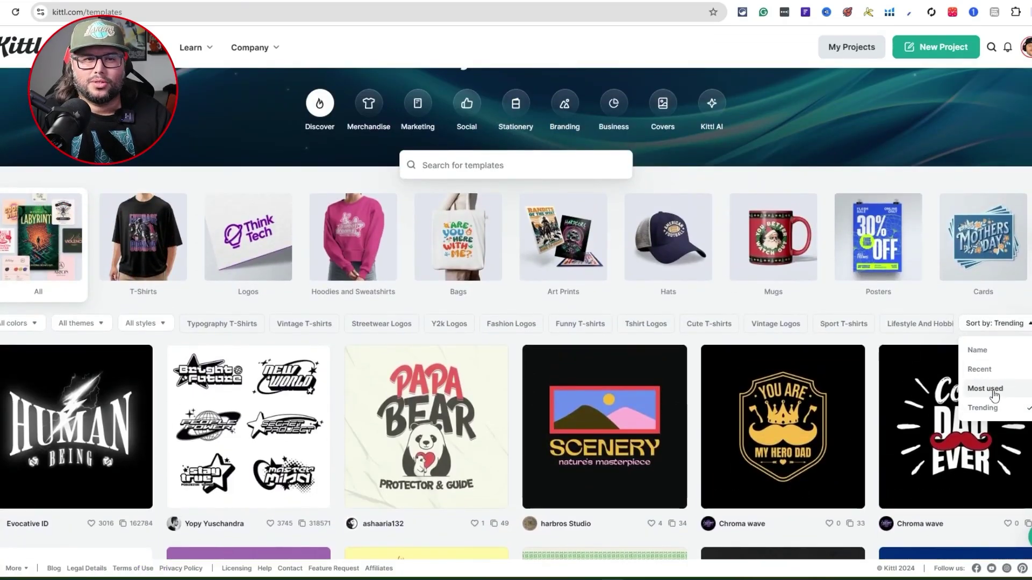
click(992, 396)
Step: Open the "Adventure Await - Wilderness Camping" T-shirt template in the editor and dismiss the AI credit announcement
scroll(388, 390, down, 3)
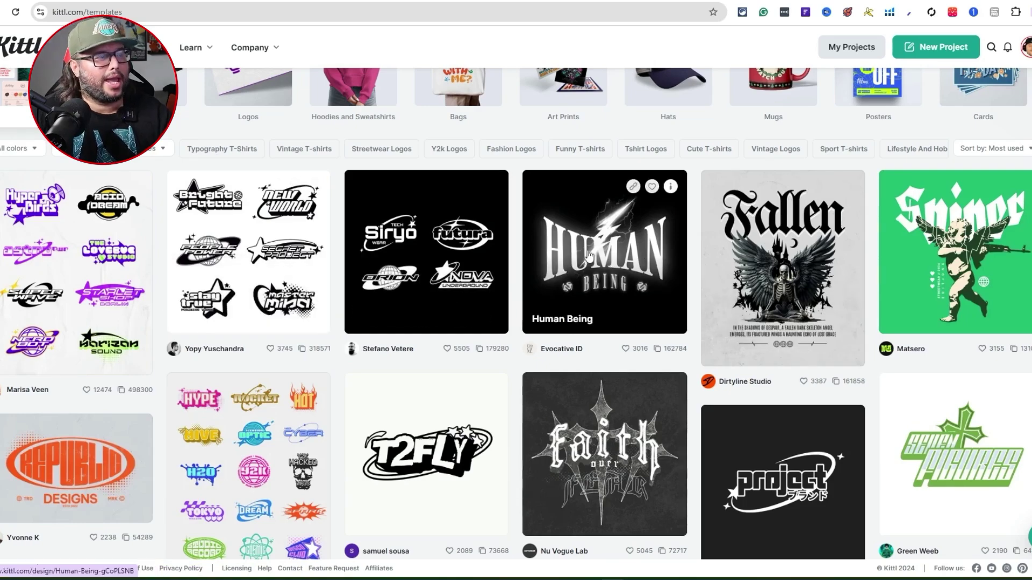
scroll(538, 242, down, 12)
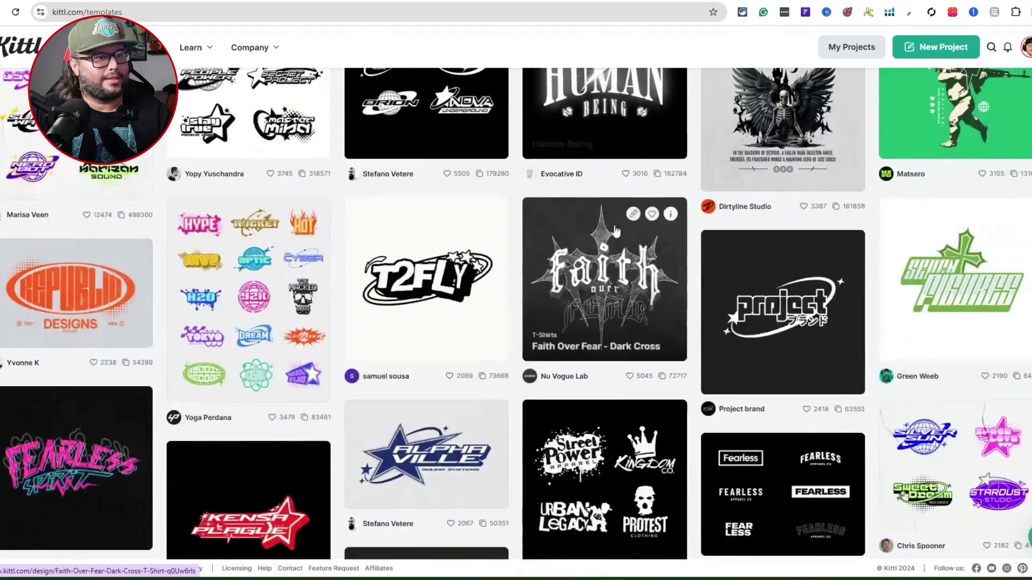
scroll(619, 235, down, 6)
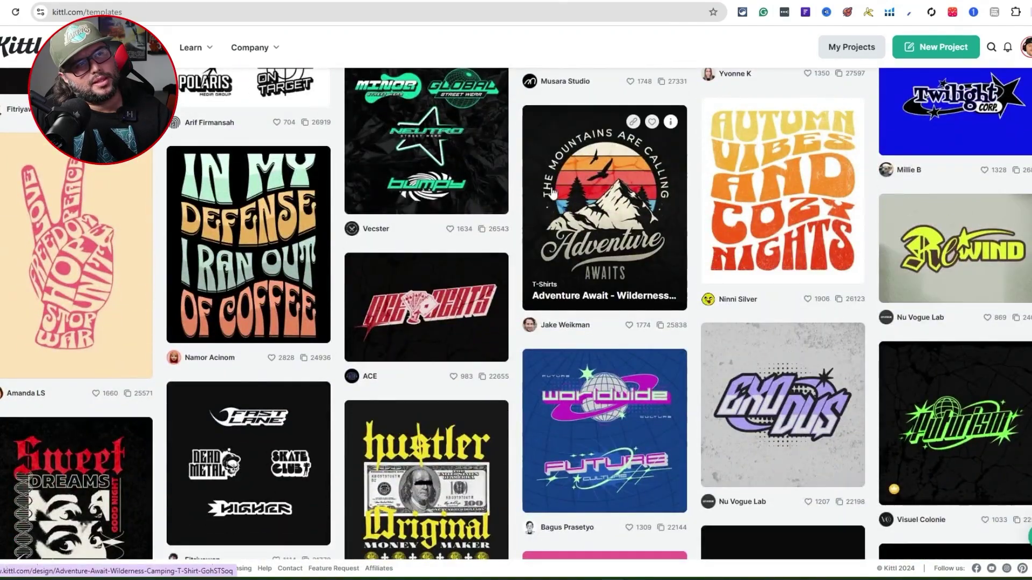
click(602, 216)
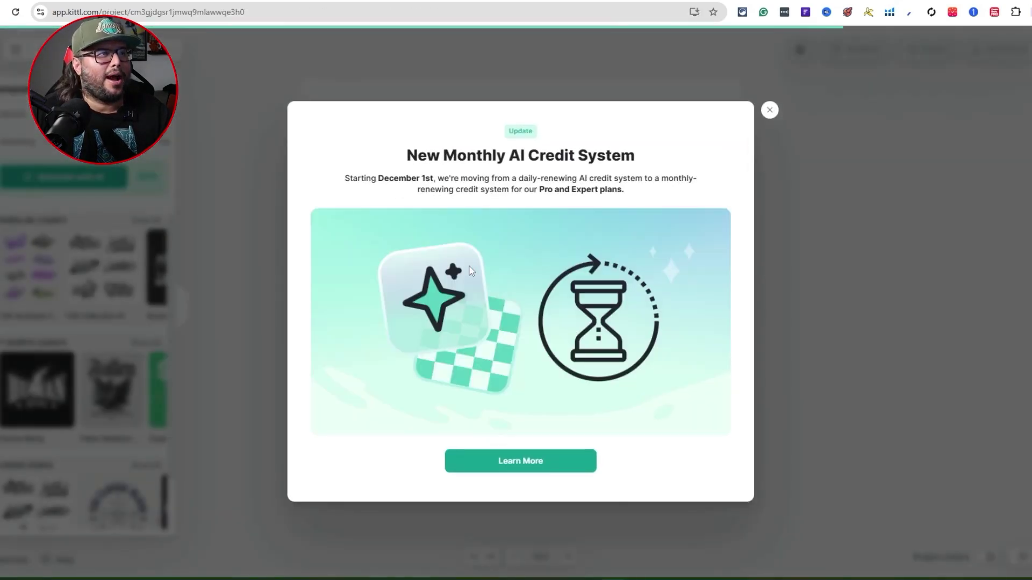
click(757, 178)
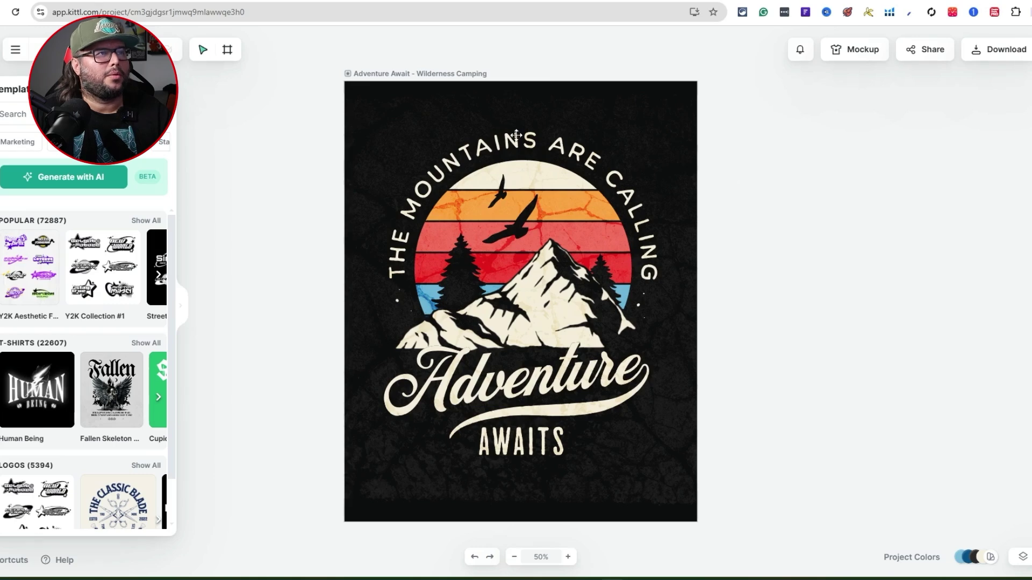
Step: Examine the template's editable elements: the arched text, the "Adventure" script title and the mountain illustration
click(524, 142)
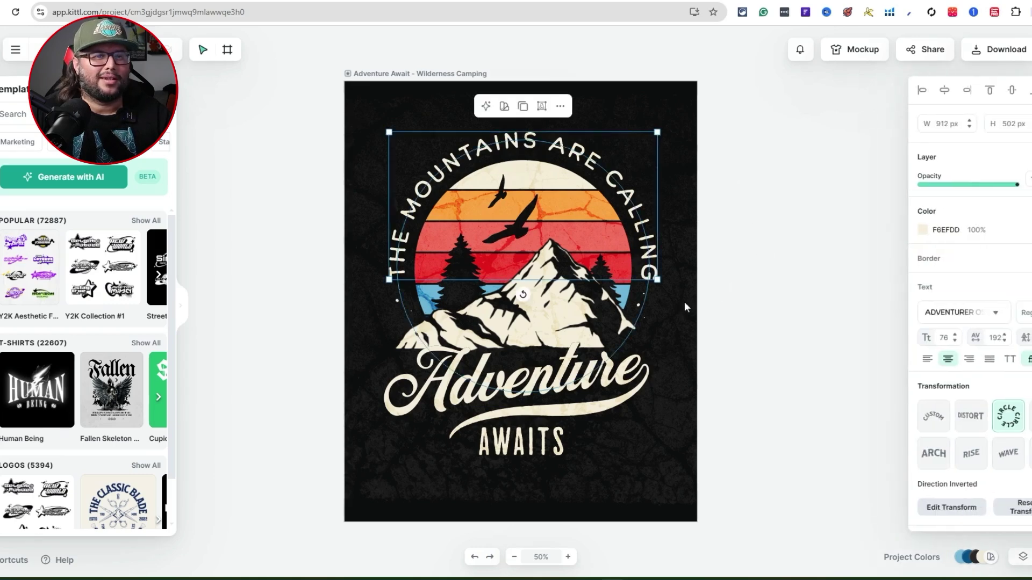
click(518, 432)
click(444, 399)
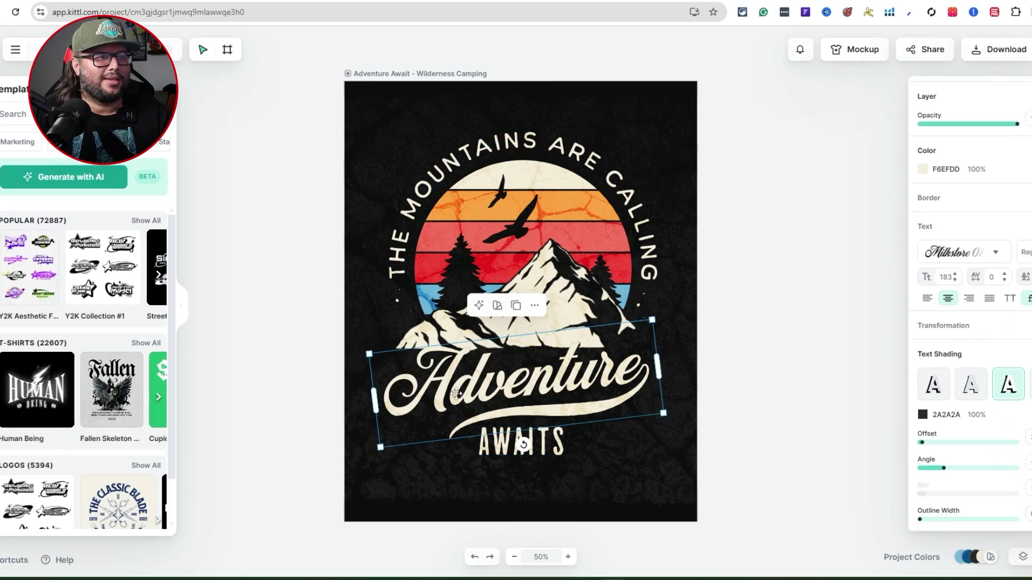
double_click(432, 169)
key(Escape)
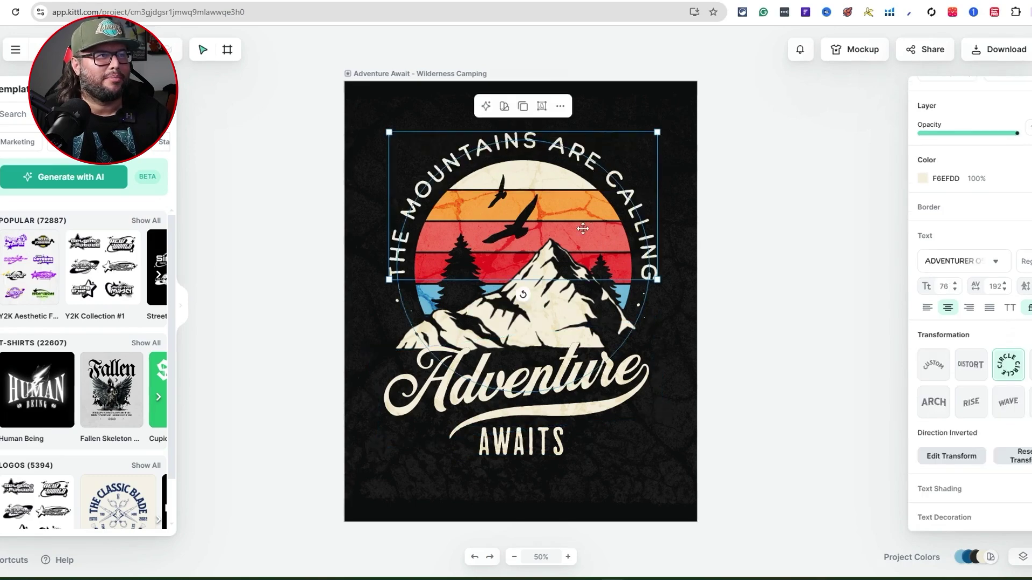
double_click(451, 185)
key(Escape)
click(523, 295)
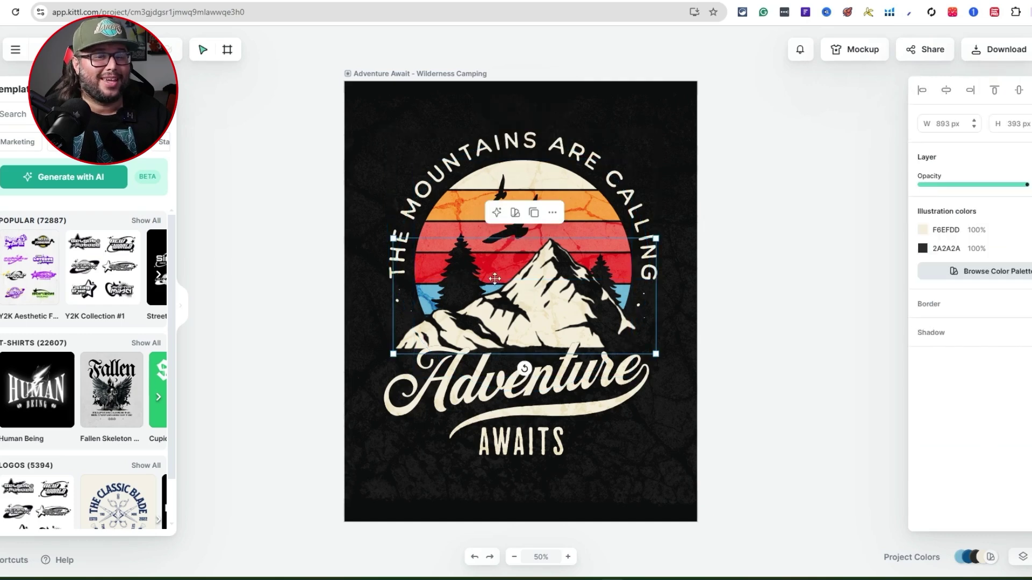
Step: Browse the typefaces available for the arched text "The mountains are calling"
click(436, 181)
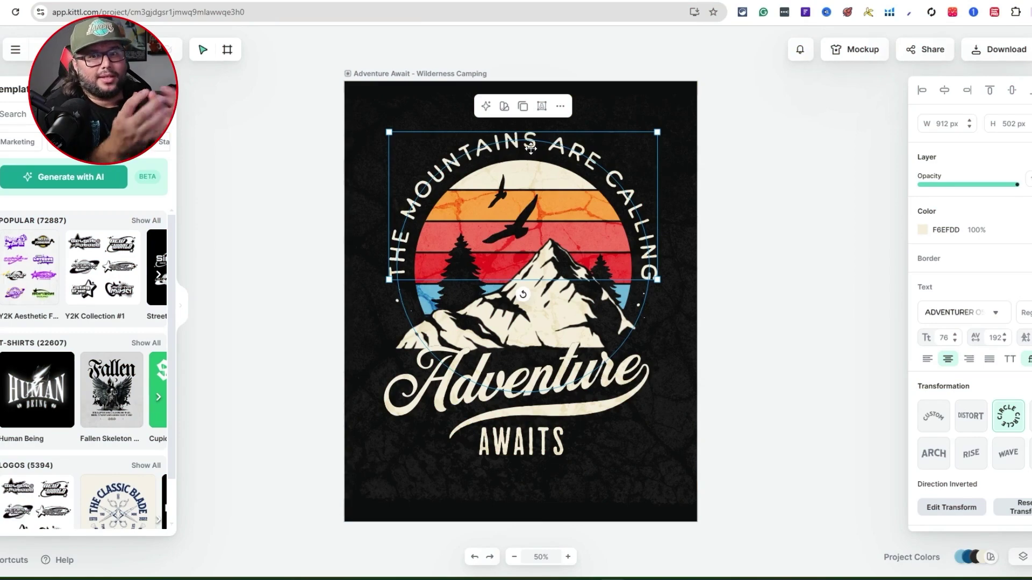
click(433, 118)
click(627, 162)
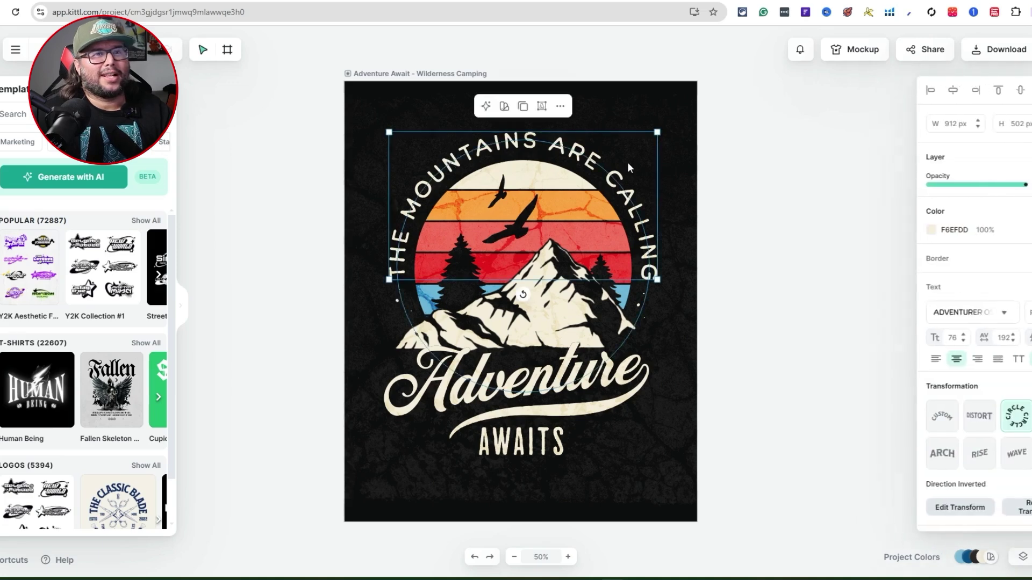
click(996, 313)
scroll(909, 272, down, 3)
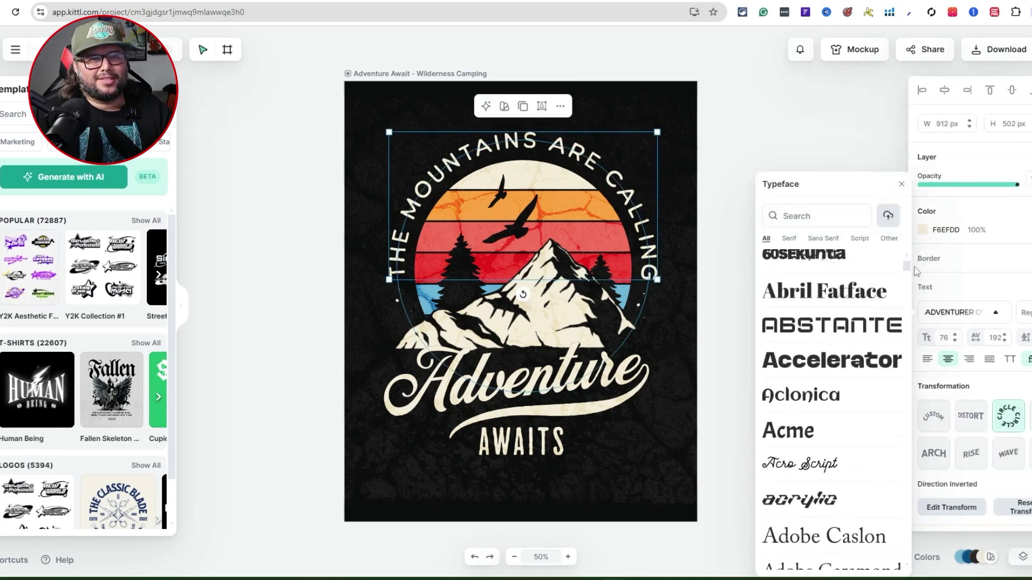
drag(909, 268, 840, 212)
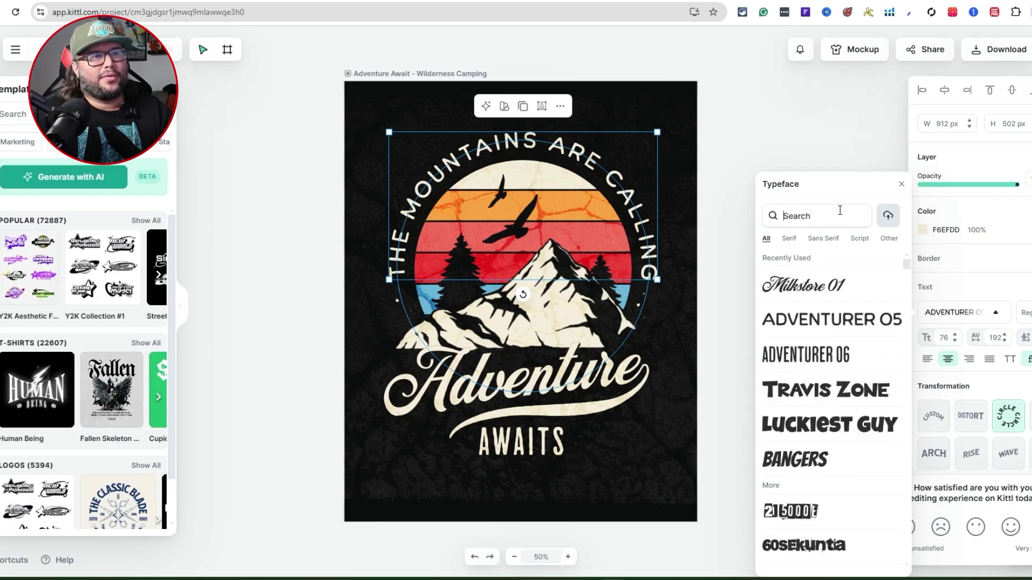
Step: View the Serif, Sans Serif, Script and Other typeface categories, then leave the typeface list
click(815, 221)
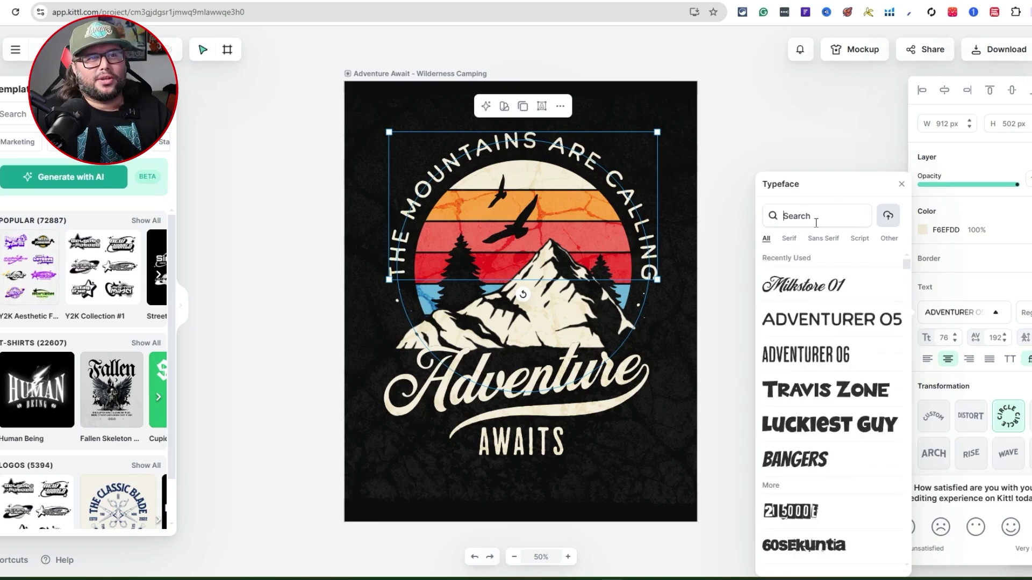
click(787, 241)
click(819, 241)
click(859, 241)
click(889, 239)
click(860, 238)
key(Escape)
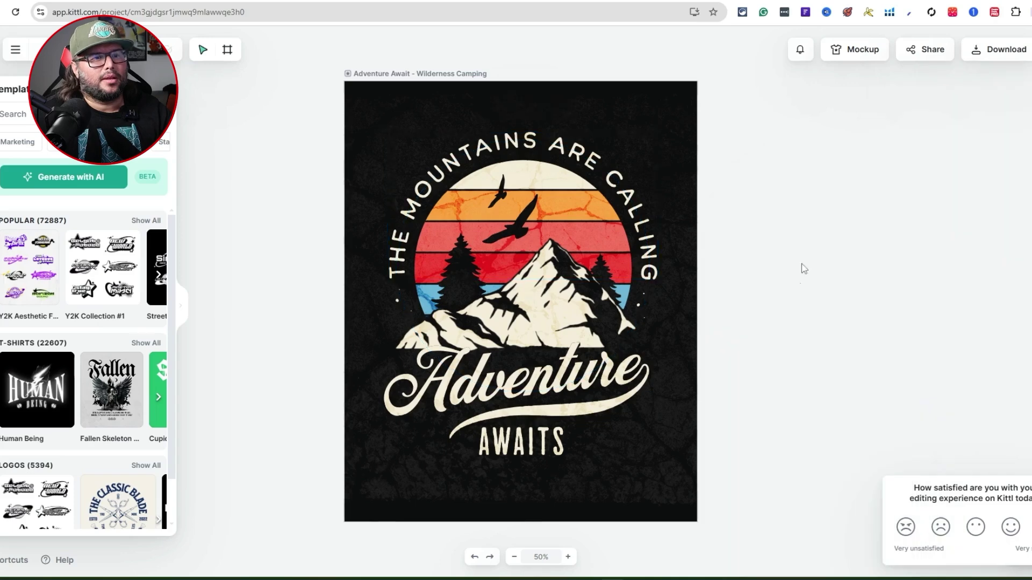
Step: Check which typeface is used by the arched text, the "Adventure" title and the "Awaits" line
click(634, 199)
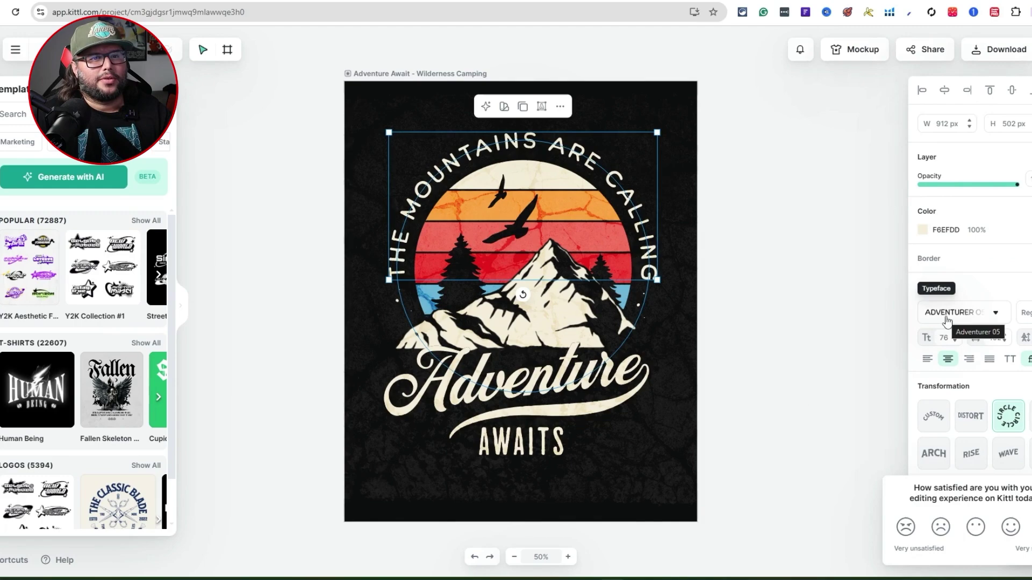
click(531, 395)
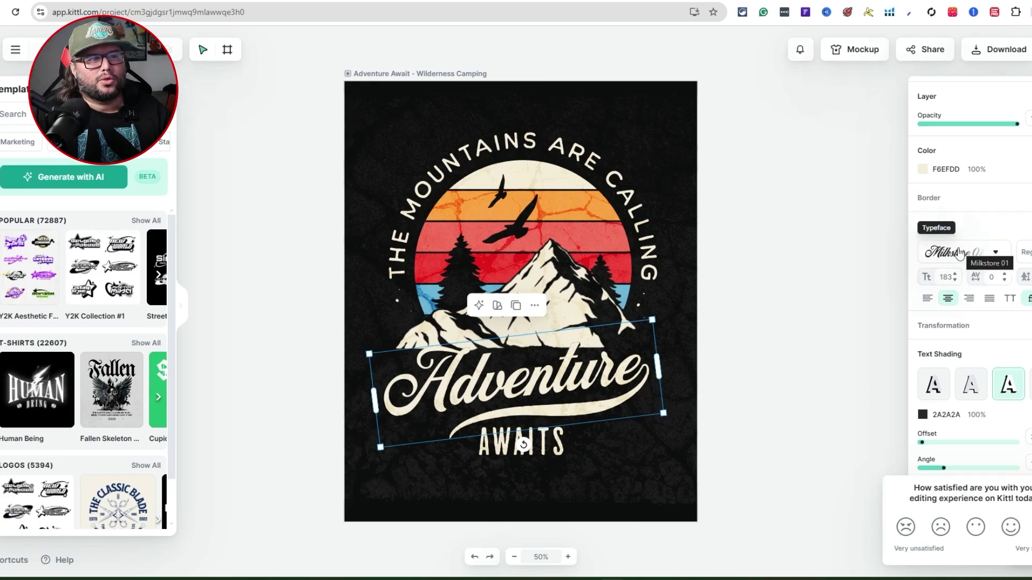
click(567, 435)
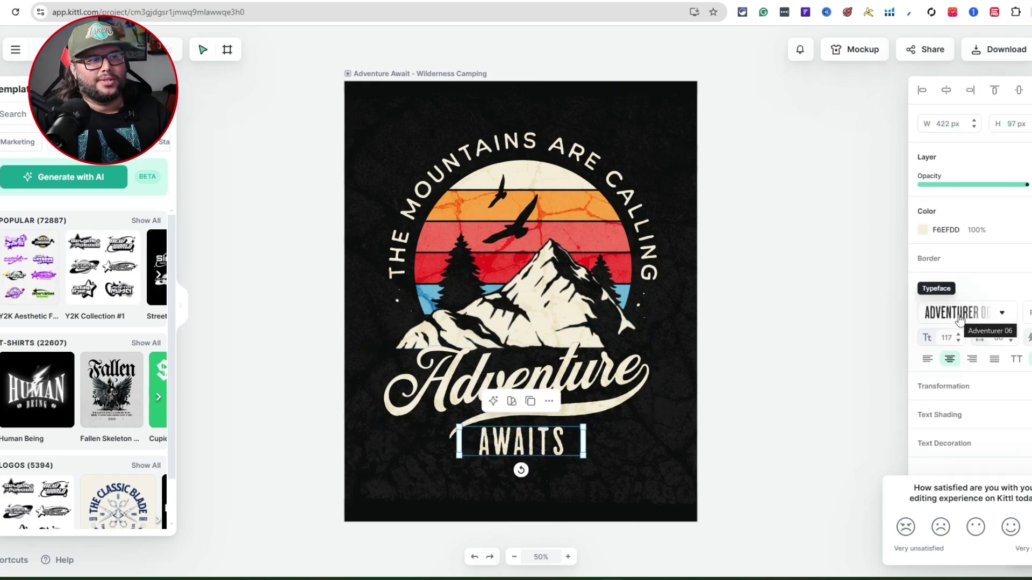
click(413, 184)
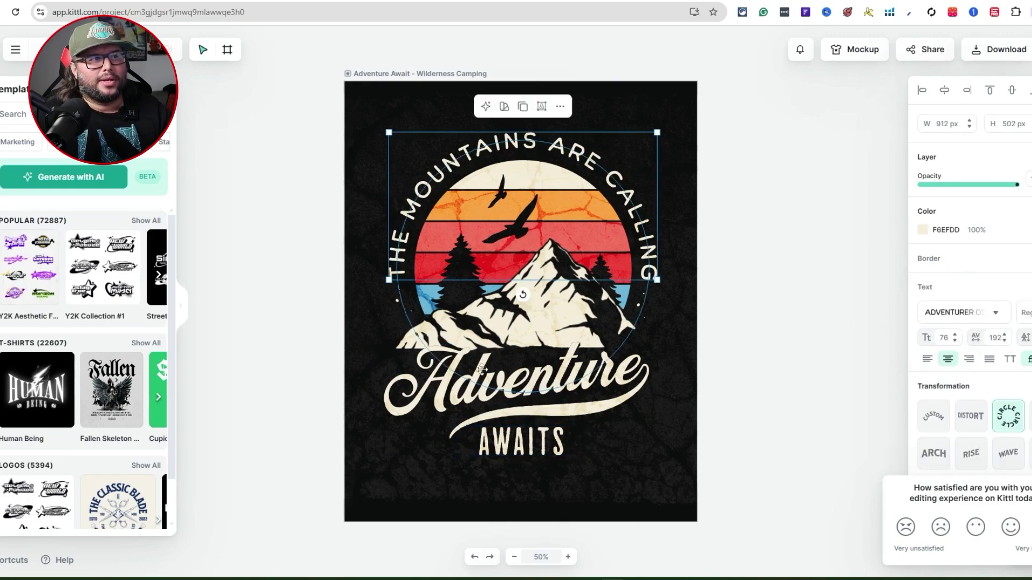
click(521, 396)
click(515, 446)
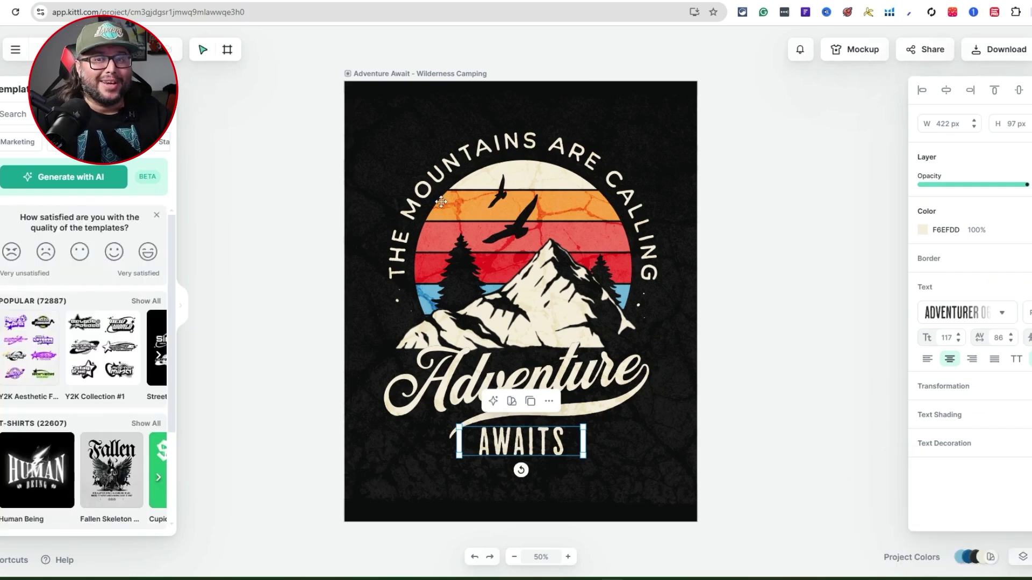
Step: Search the typefaces for "adve" and try Adventurer 01 on the arched text
click(544, 151)
click(481, 145)
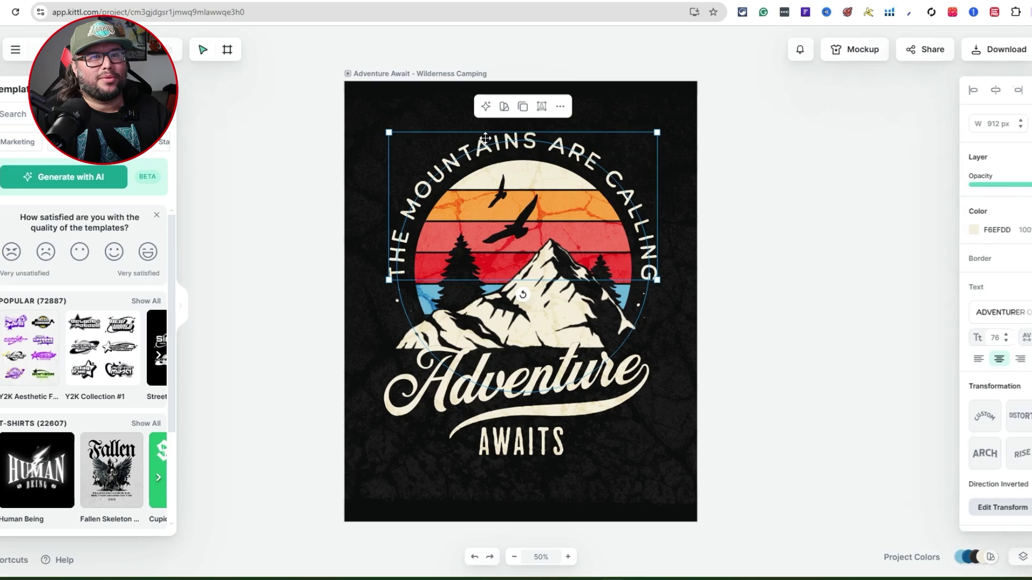
click(999, 317)
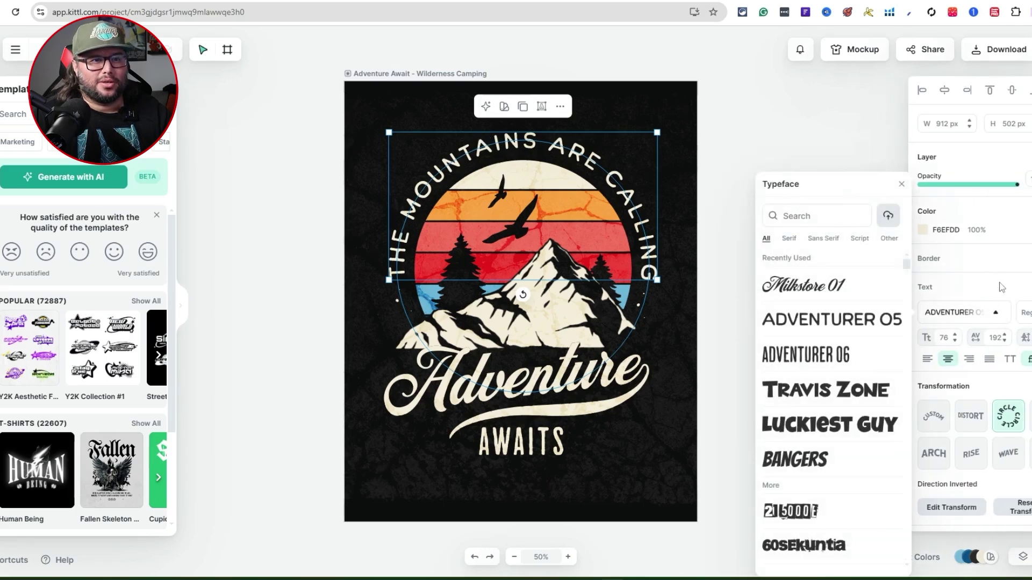
click(974, 316)
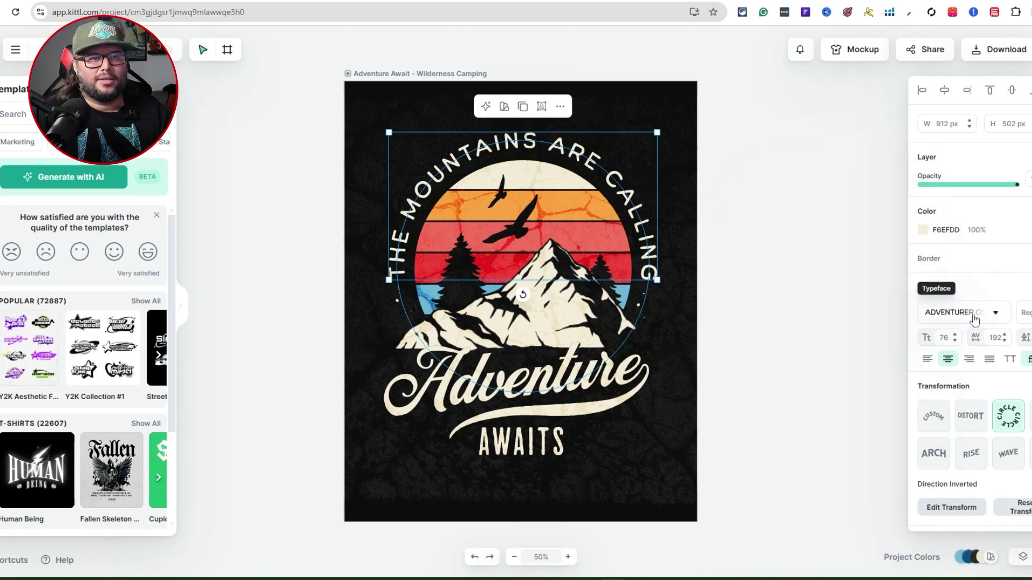
click(999, 318)
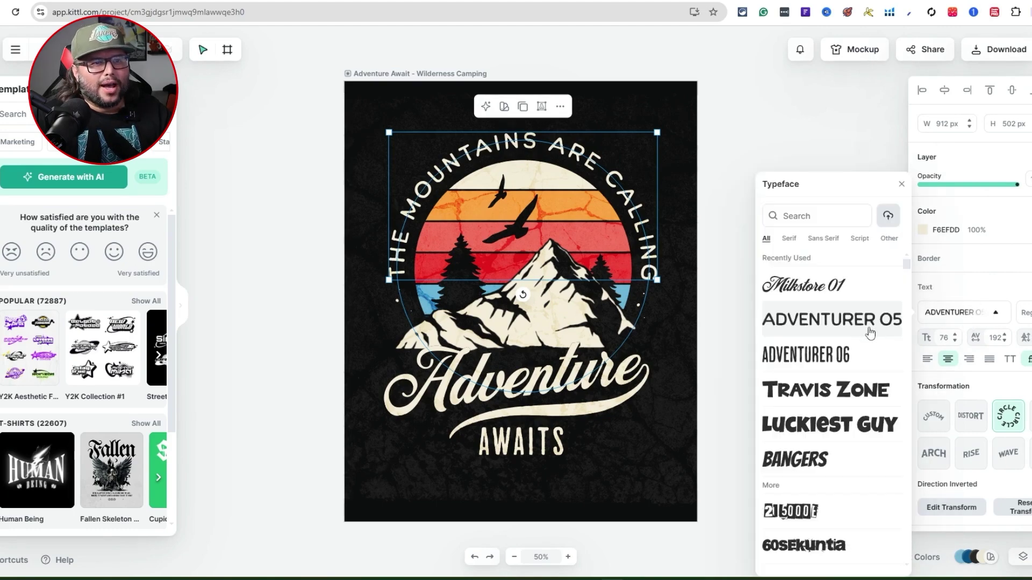
click(805, 214)
text(a)
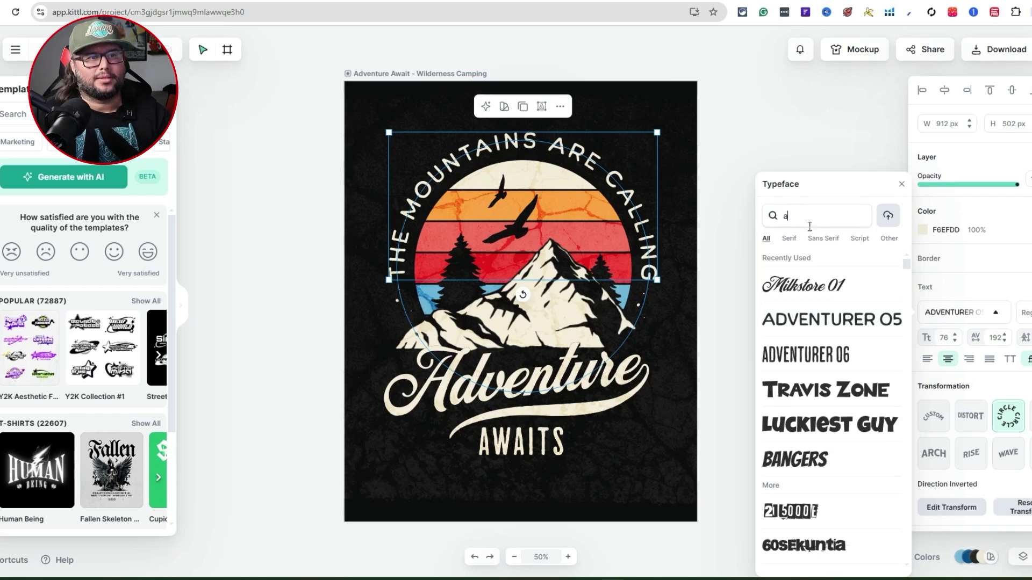
text(dve)
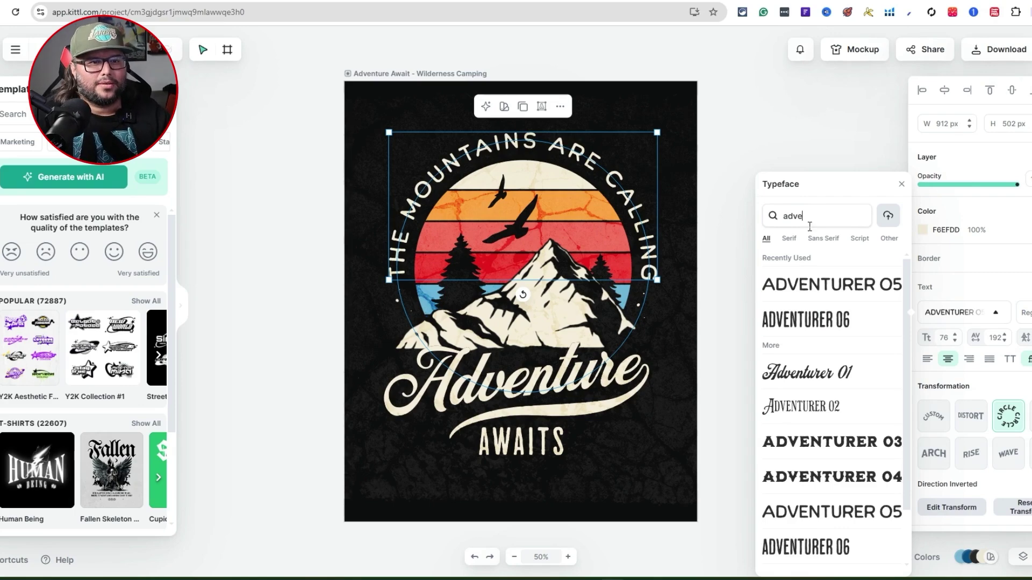
click(845, 380)
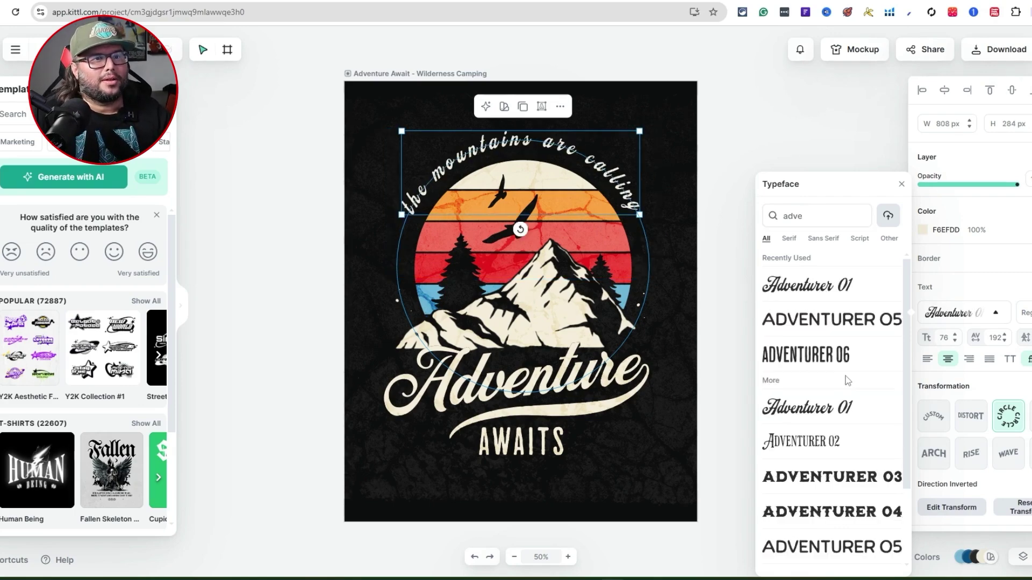
click(840, 147)
Step: Undo the typeface change on the arched text
click(473, 557)
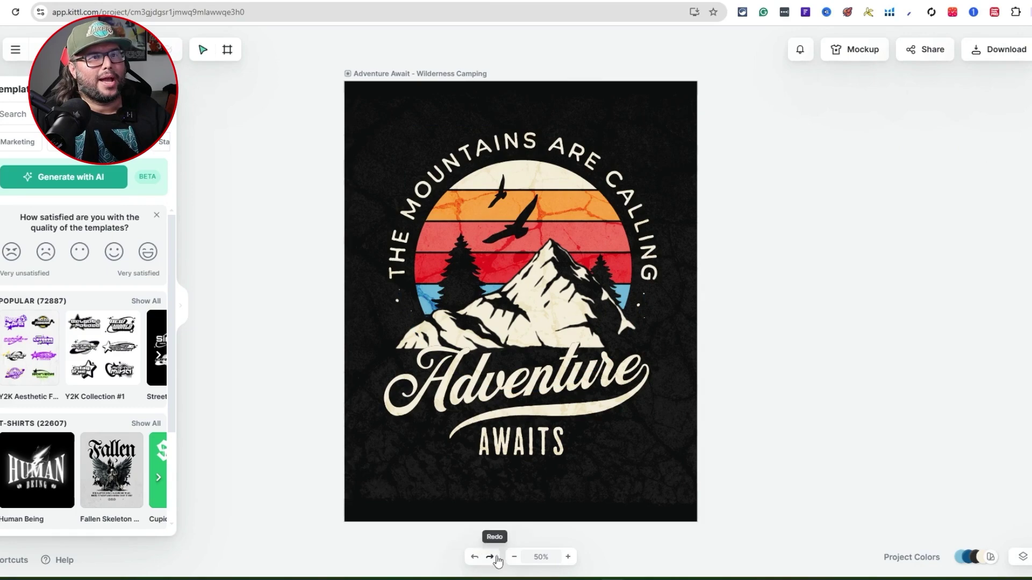
key(ctrl+z)
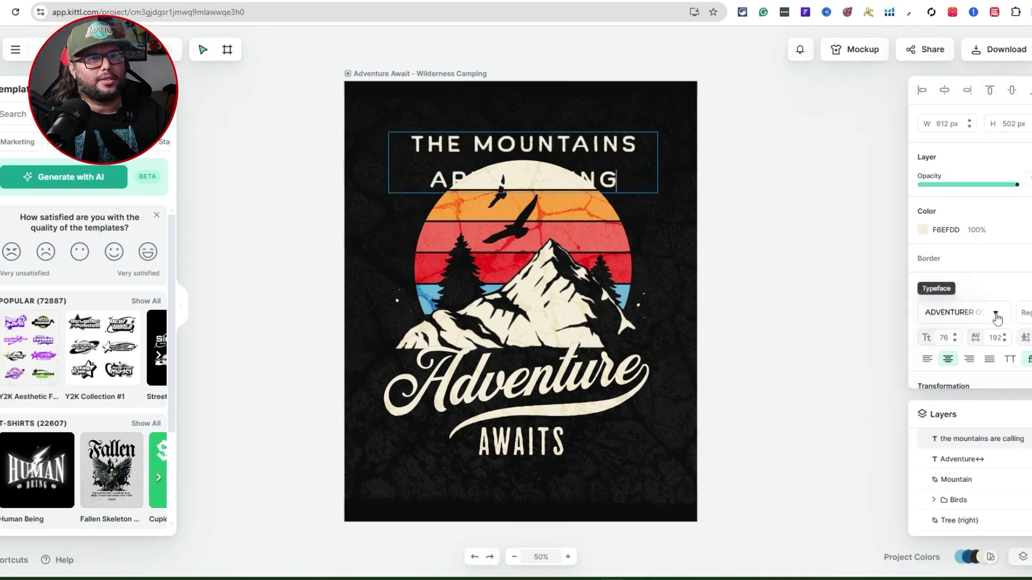
Step: Browse the full typeface list for the arched text without changing its typeface
click(960, 312)
scroll(839, 457, down, 12)
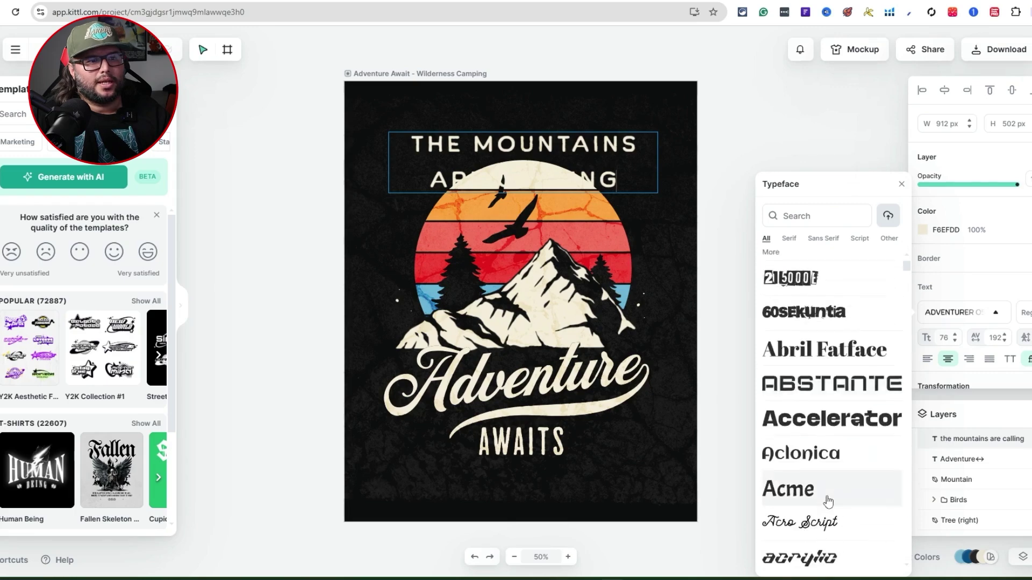
scroll(826, 497, down, 10)
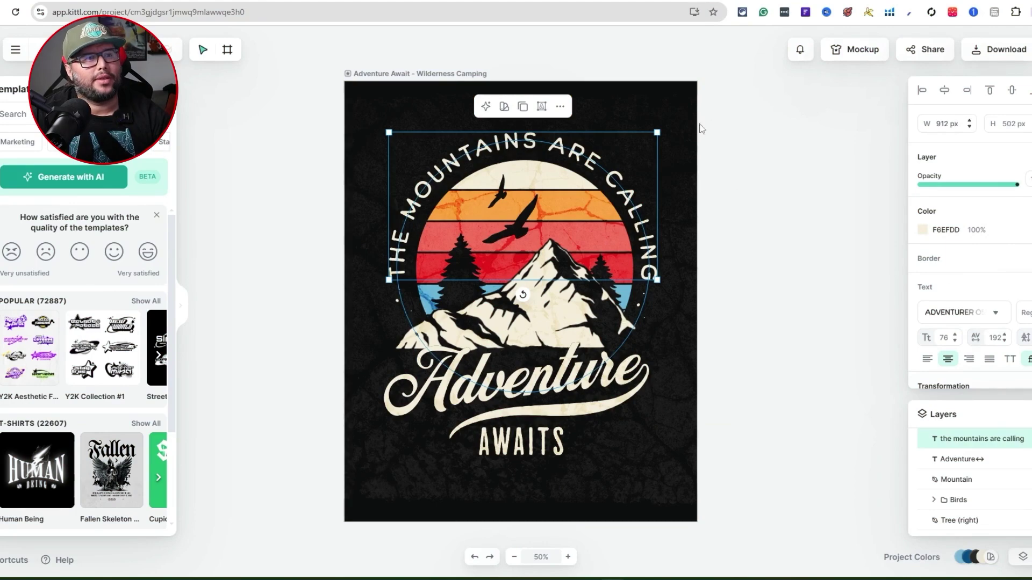
Step: Try the Wave and Circle transformations on the arched text and shift it slightly on the artboard
double_click(591, 168)
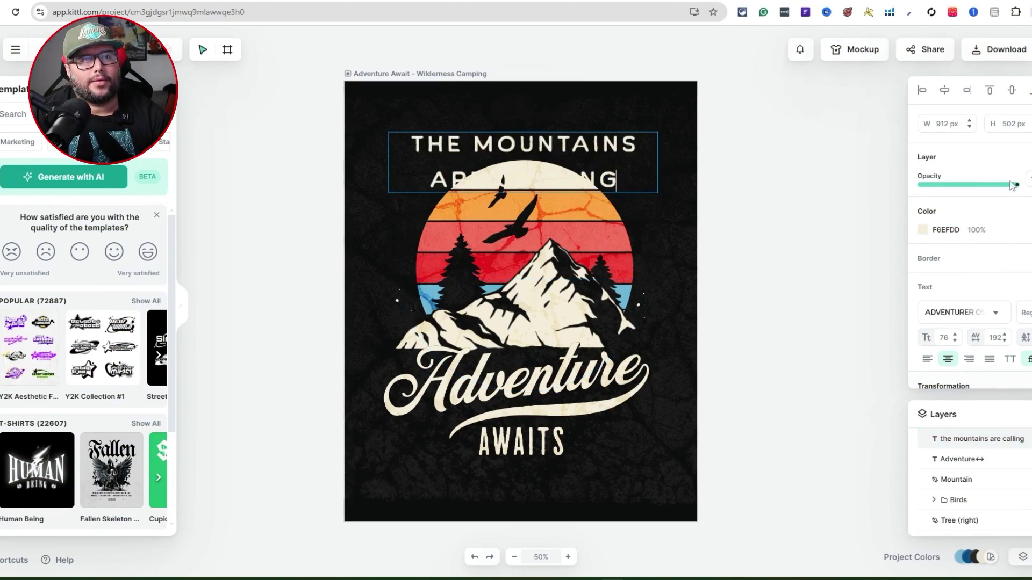
scroll(948, 165, down, 3)
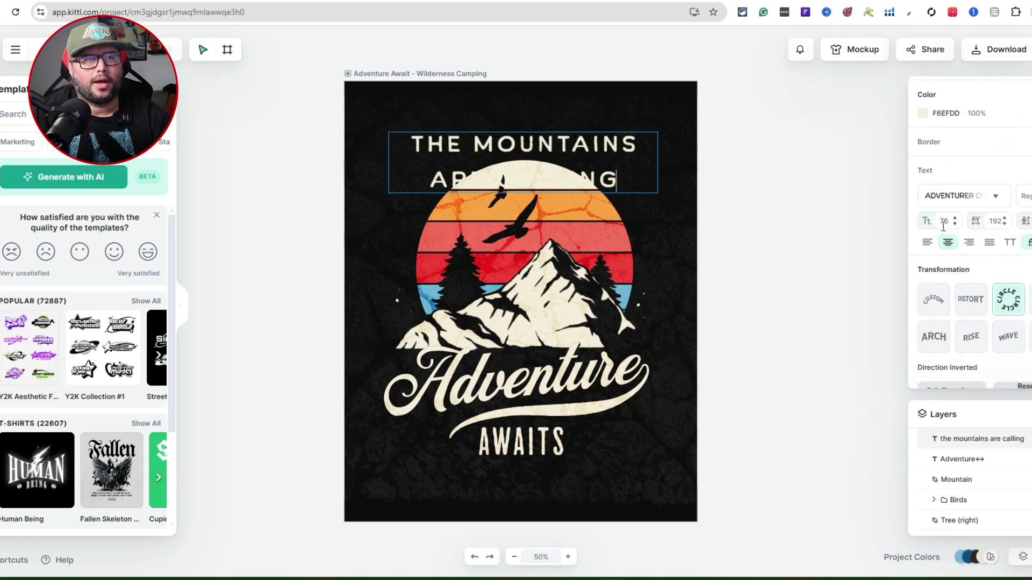
scroll(1016, 204, down, 1)
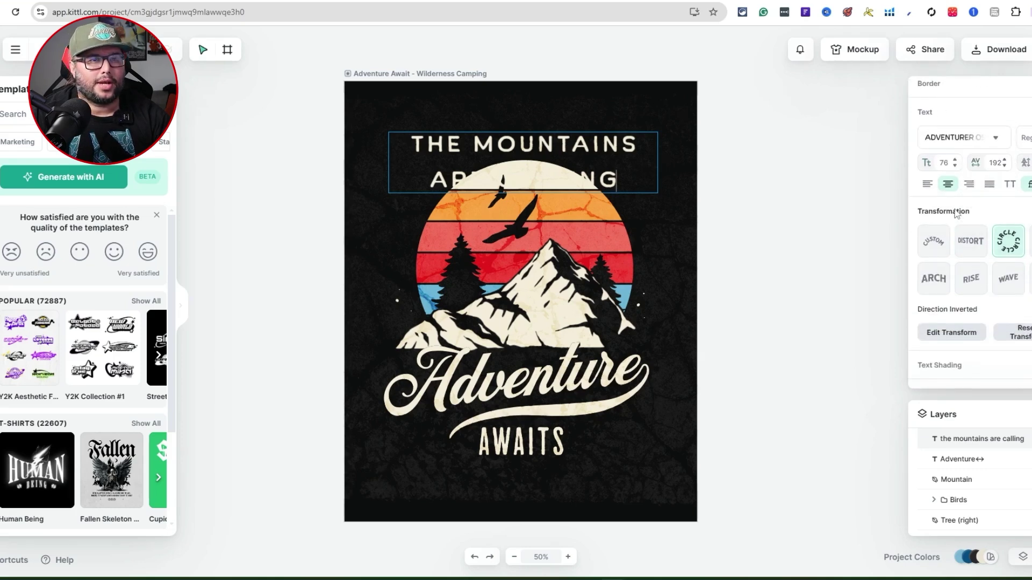
click(1008, 278)
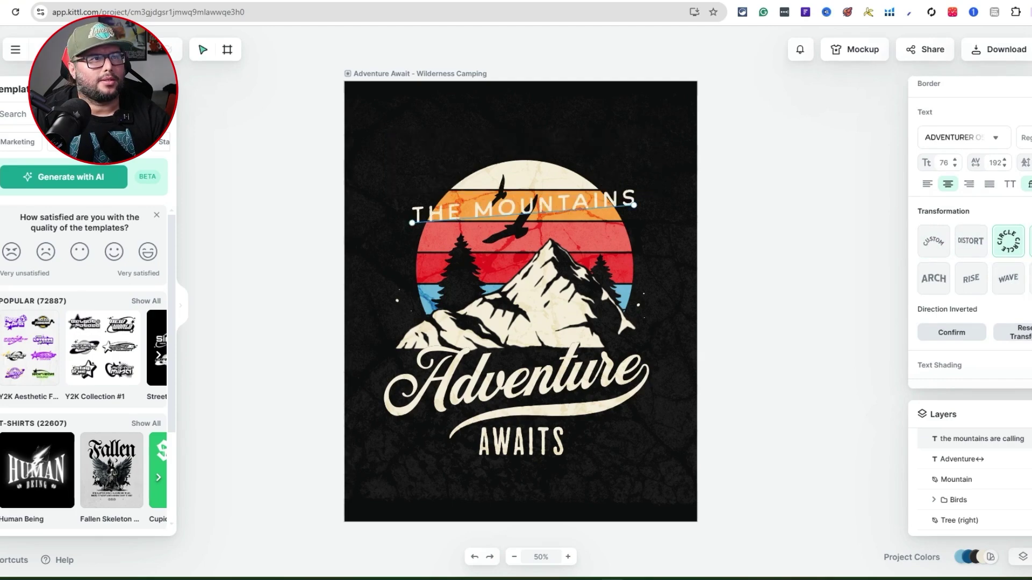
click(1008, 242)
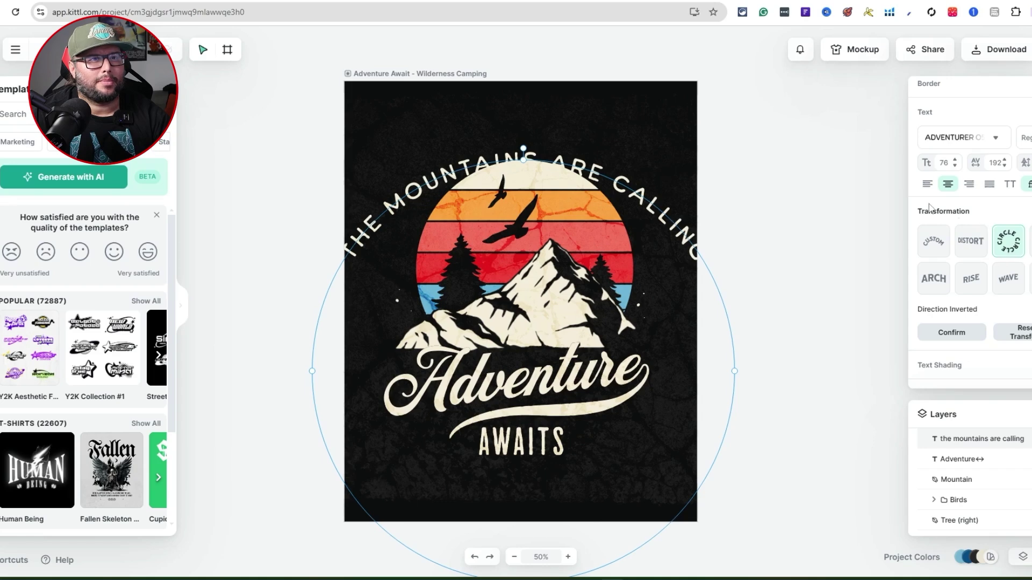
click(806, 198)
click(625, 185)
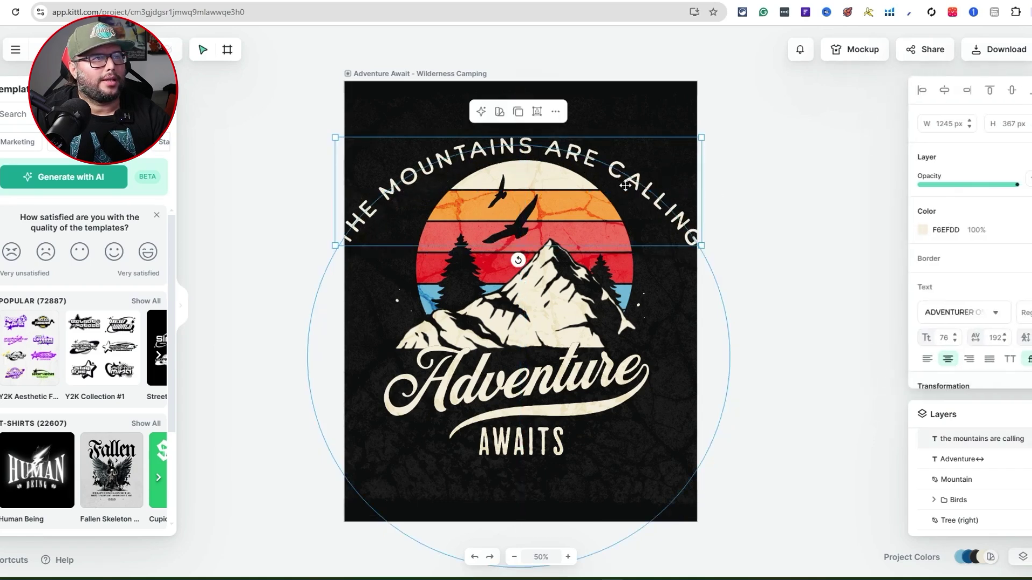
Step: Undo the move and the transformation changes on the arched text
click(474, 557)
click(475, 557)
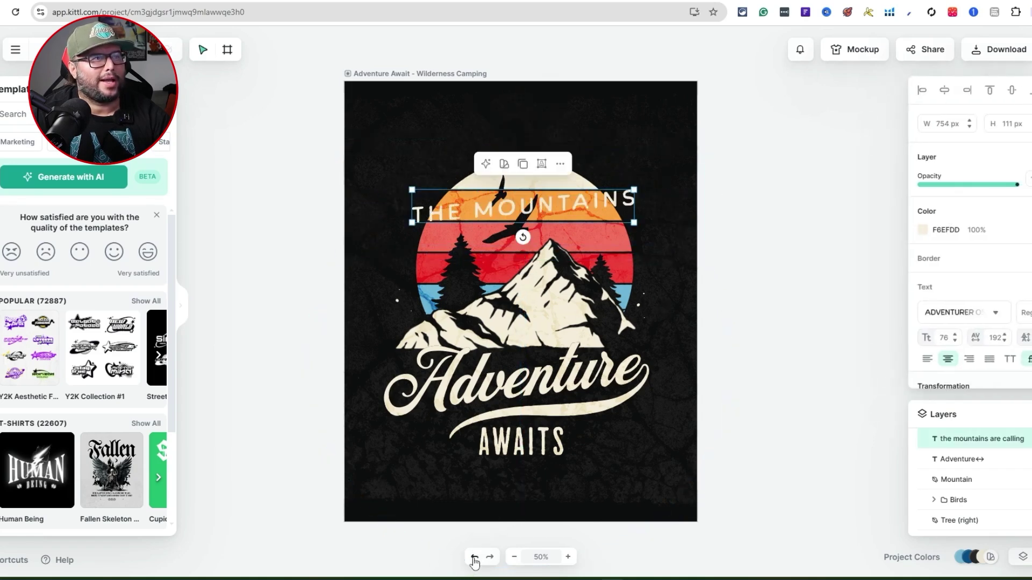
click(474, 557)
Step: Review the arched text's transformation, shading and decoration options and the design's layer list
scroll(1028, 326, down, 3)
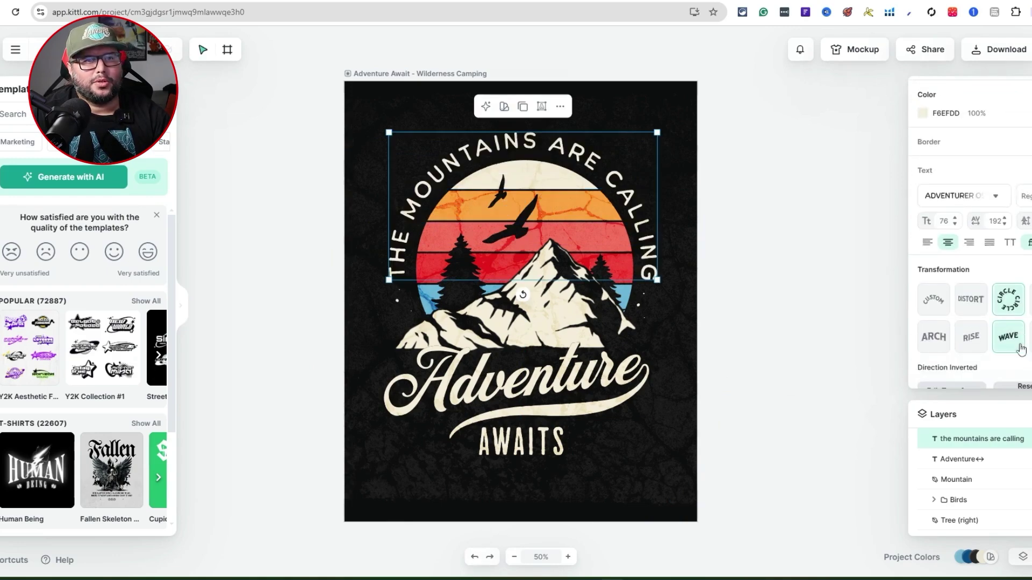
scroll(975, 316, down, 1)
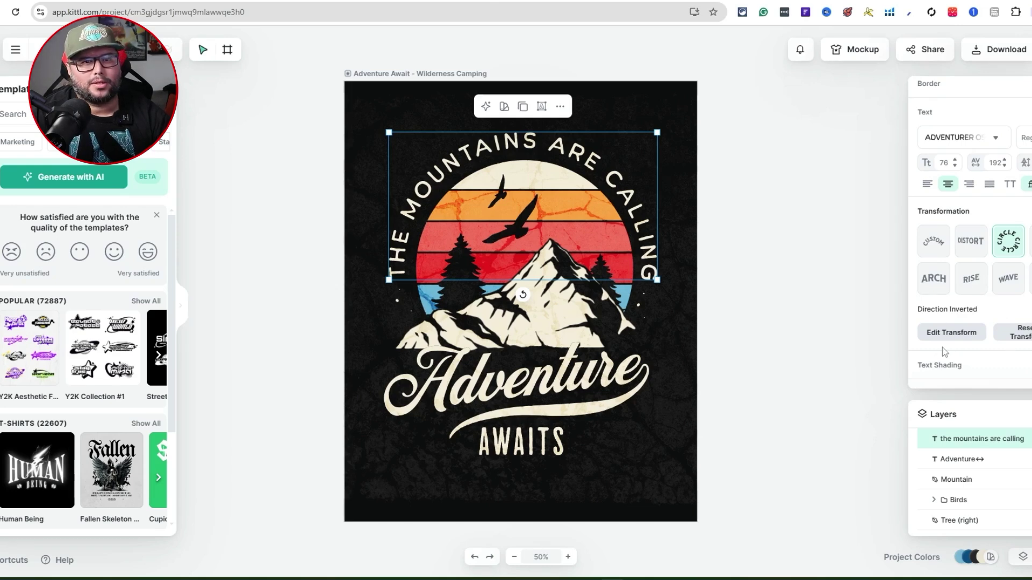
scroll(1007, 260, down, 1)
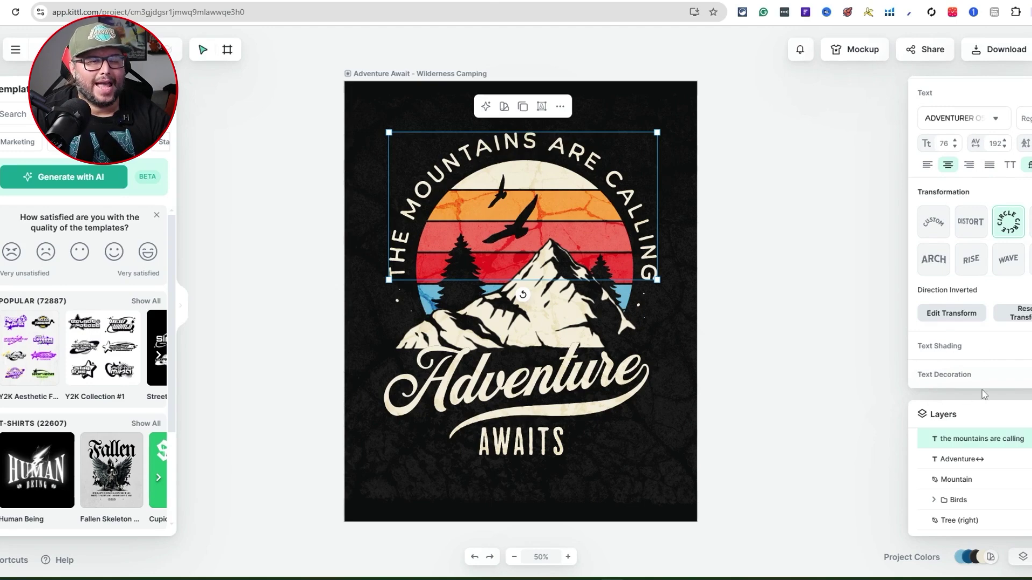
scroll(965, 462, down, 5)
scroll(976, 484, up, 3)
scroll(976, 473, up, 3)
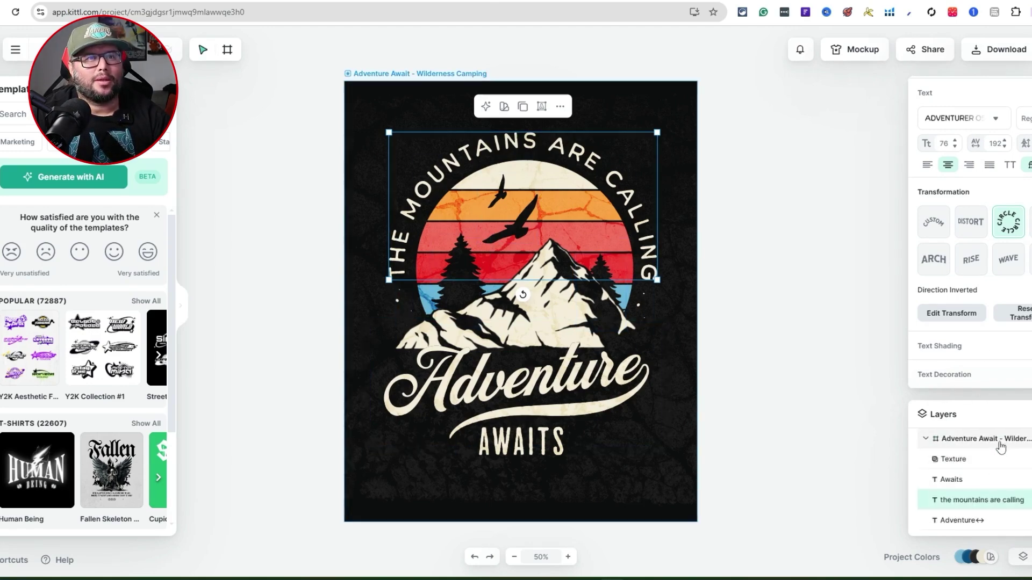
scroll(1016, 258, up, 4)
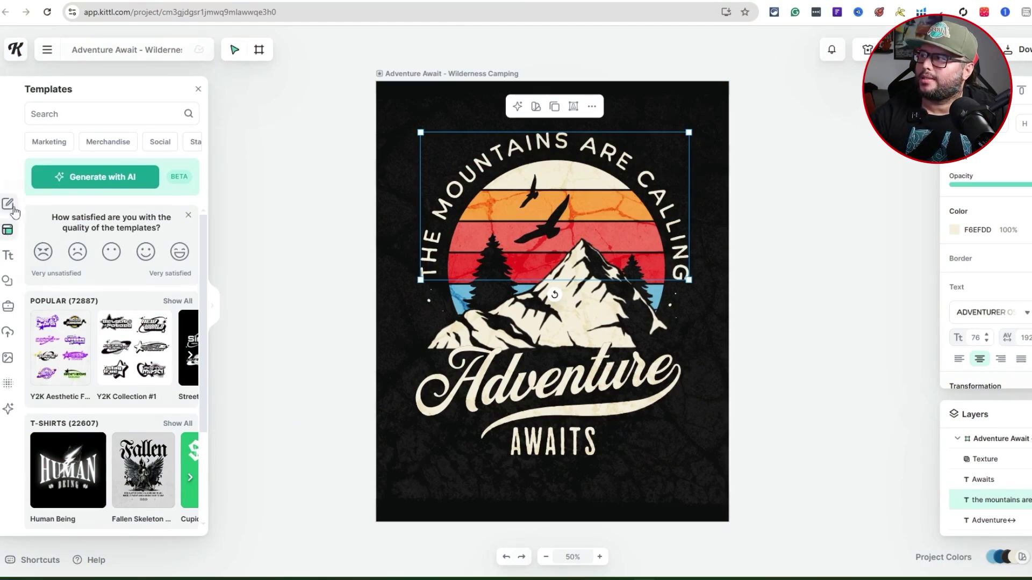
Step: View the saved projects, then browse the template categories down to Bags and Art Prints
click(9, 210)
mouse_move(170, 253)
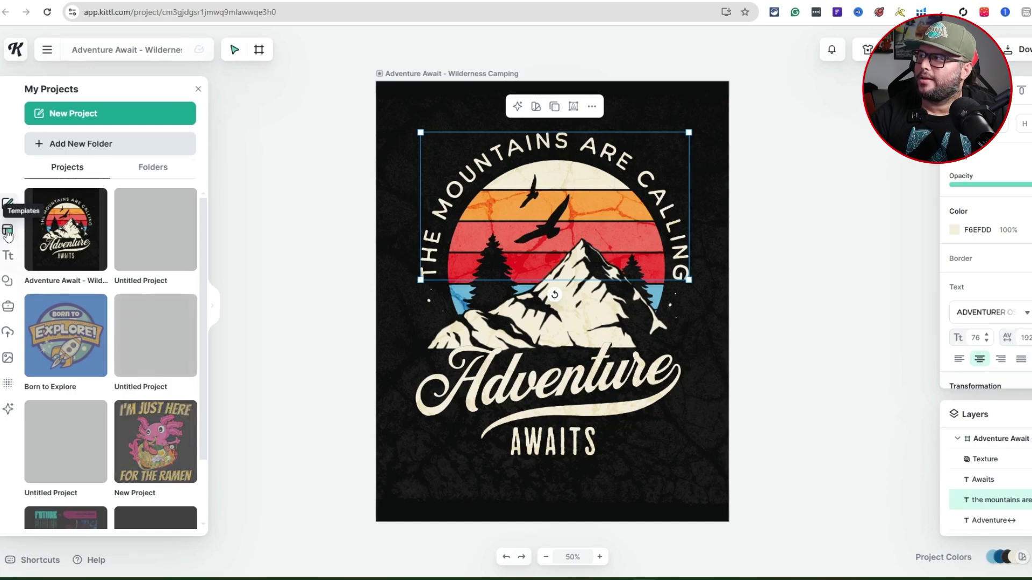
click(7, 232)
scroll(107, 347, down, 5)
scroll(108, 347, down, 4)
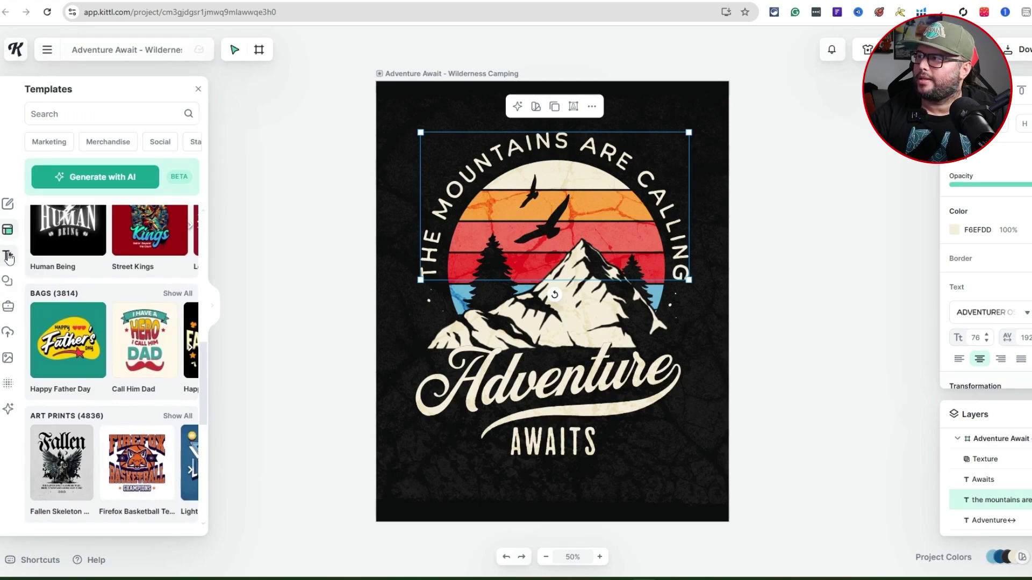
Step: Browse the ready-made text designs and then the element library with its banners, badges and complex shapes
click(8, 256)
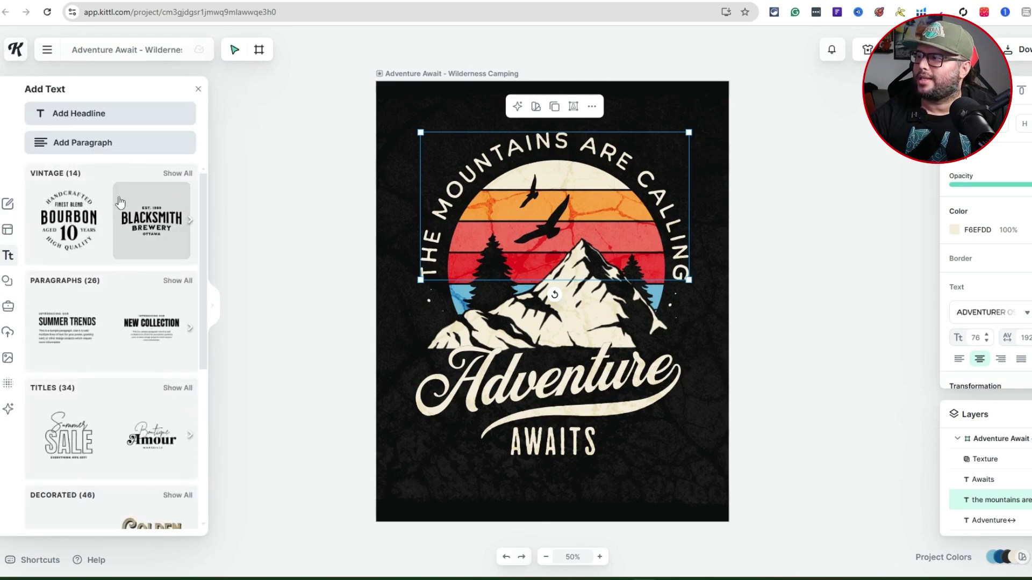
scroll(120, 202, down, 5)
scroll(165, 209, down, 3)
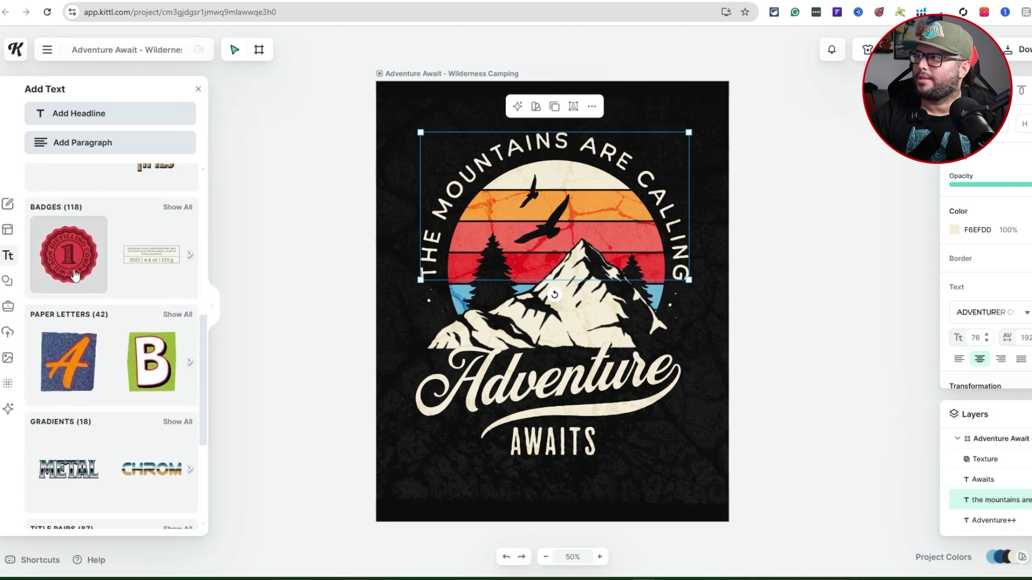
click(8, 280)
scroll(108, 274, down, 5)
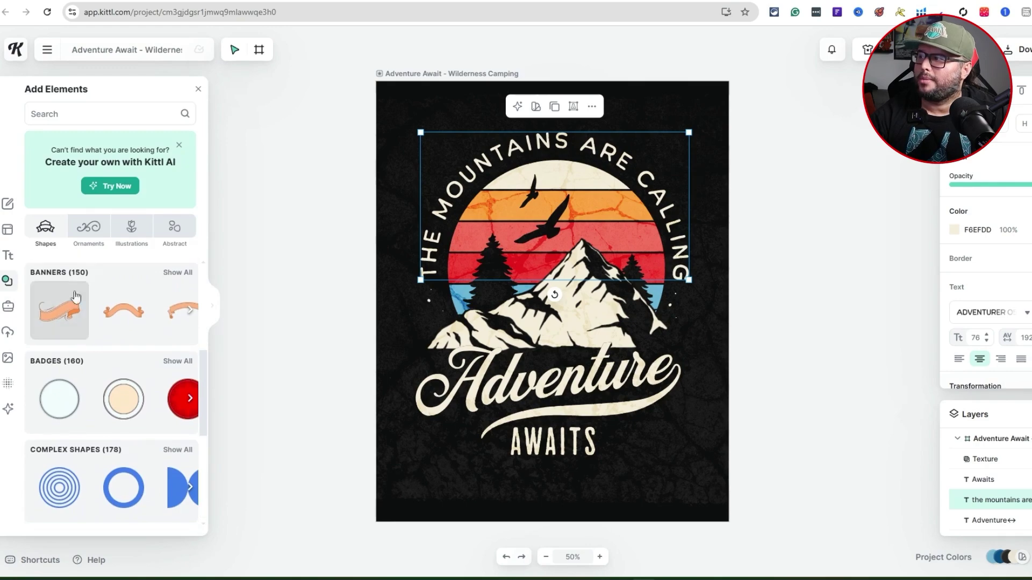
scroll(59, 309, down, 2)
Step: View the Brand Kits style options and then the uploaded images
click(8, 307)
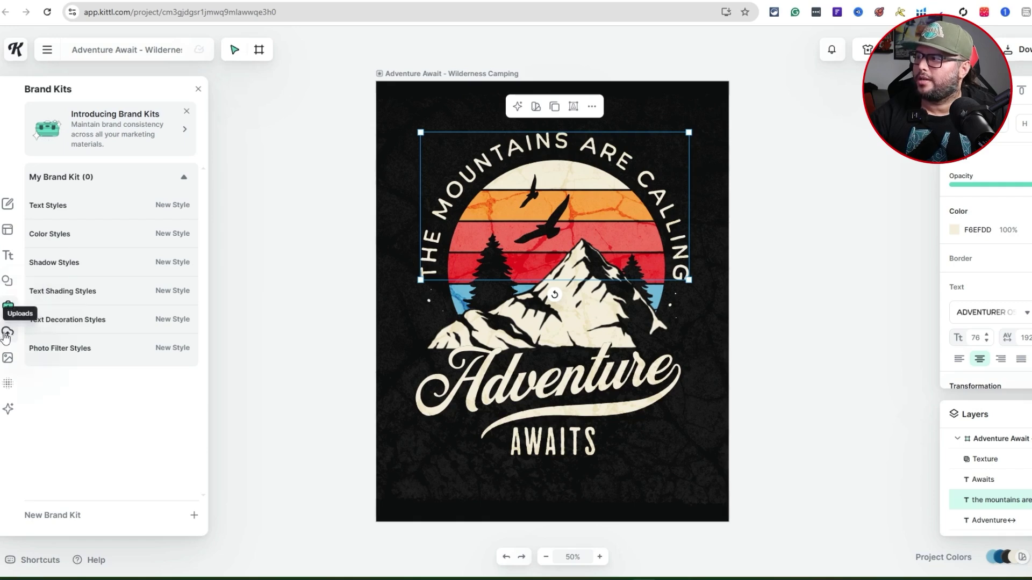
click(8, 332)
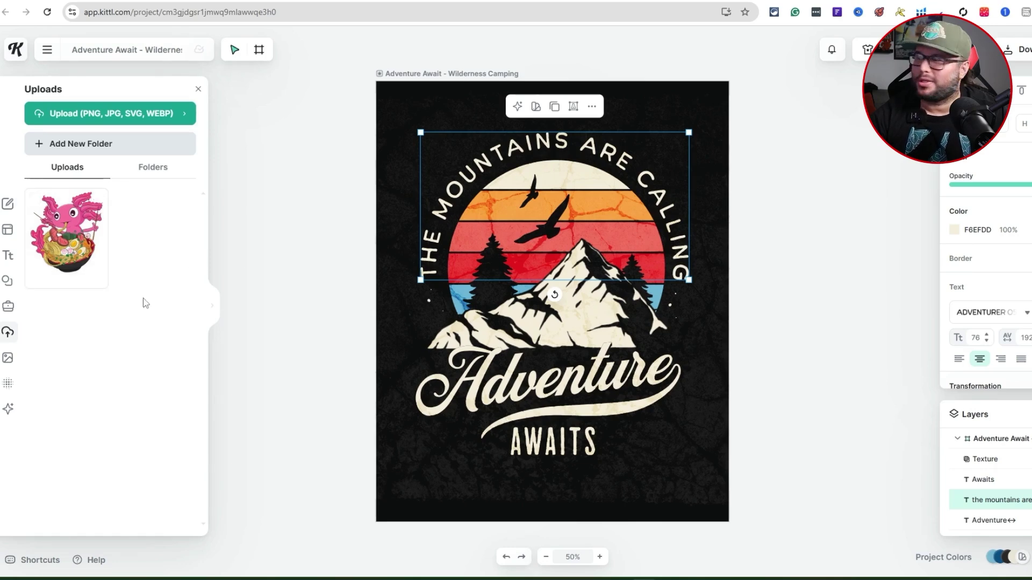
mouse_move(98, 235)
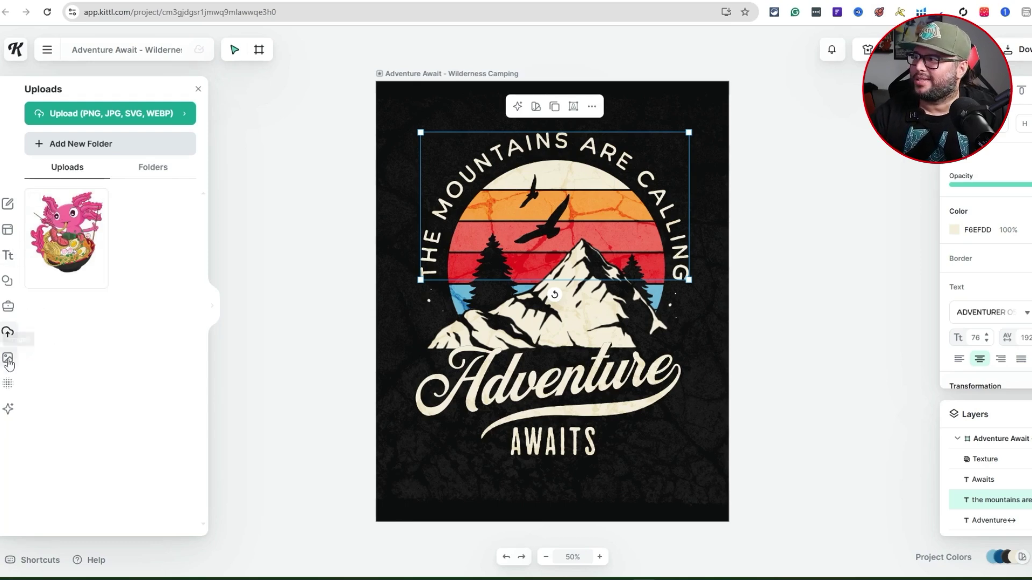
Step: Look through the image library's trending photos and its Kittl AI images
click(8, 357)
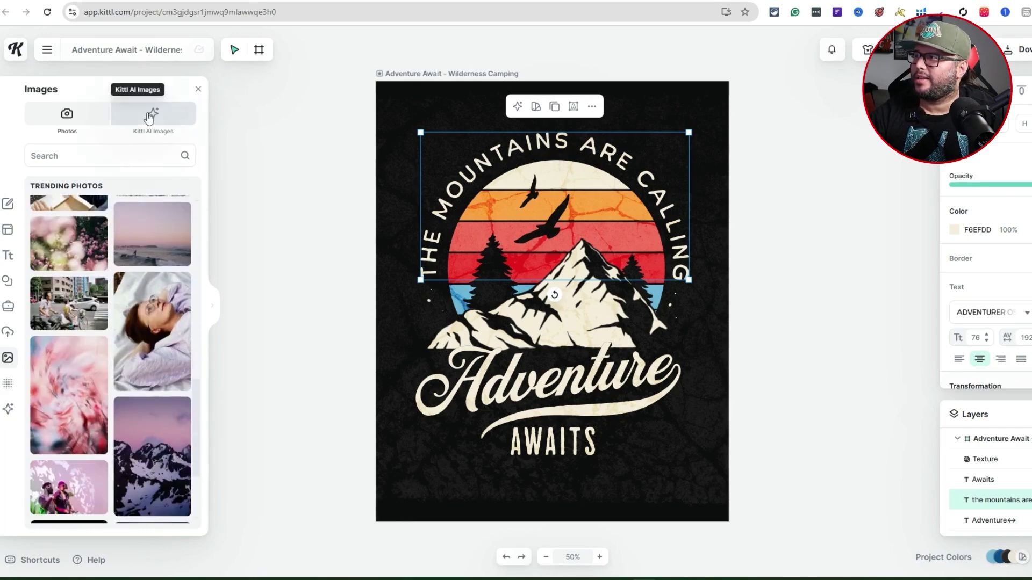
click(159, 128)
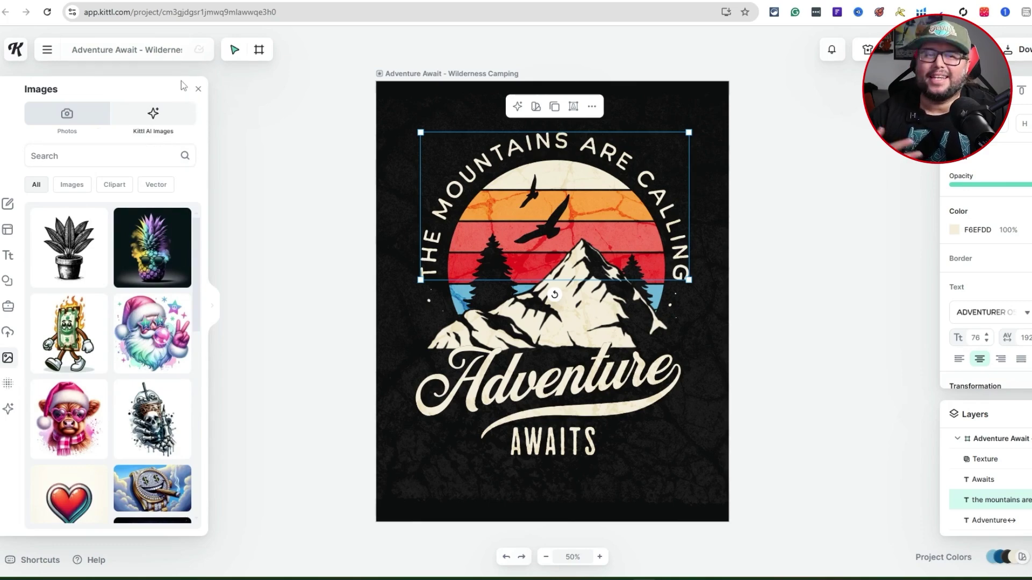
scroll(139, 281, down, 2)
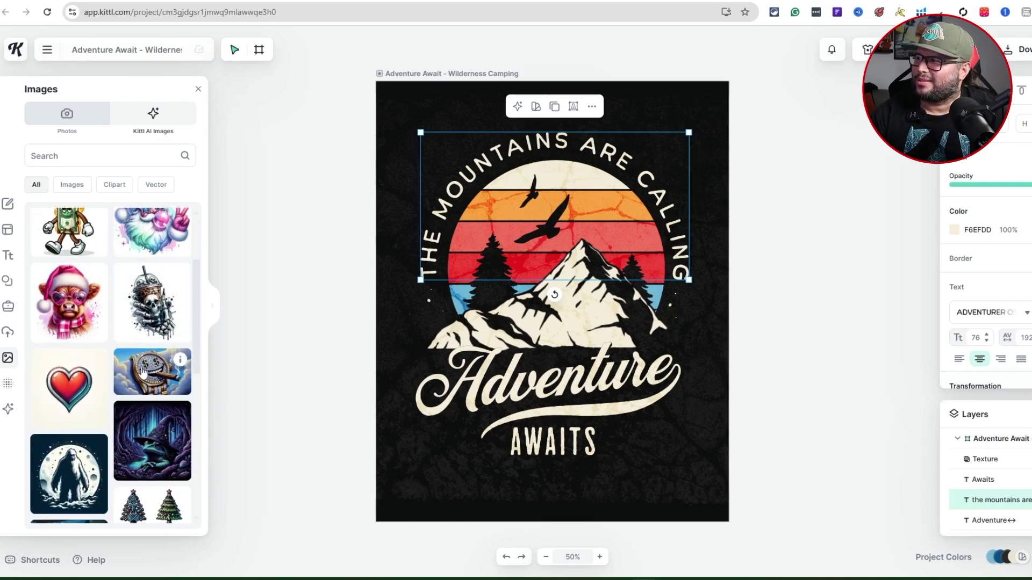
scroll(127, 388, down, 3)
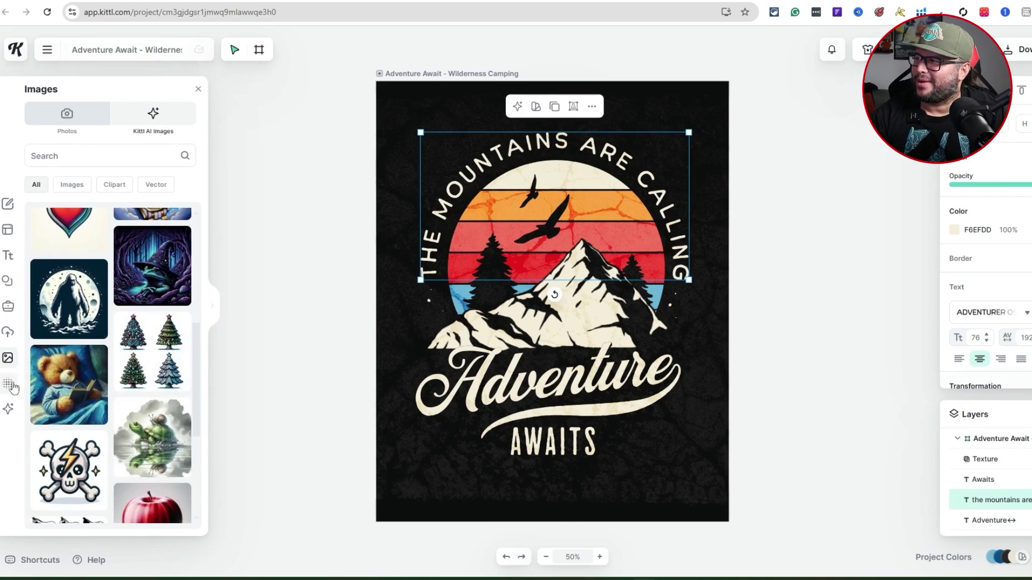
Step: Browse the pattern, crack and plastic textures, then open the Kittl AI tools
click(8, 384)
scroll(7, 398, down, 7)
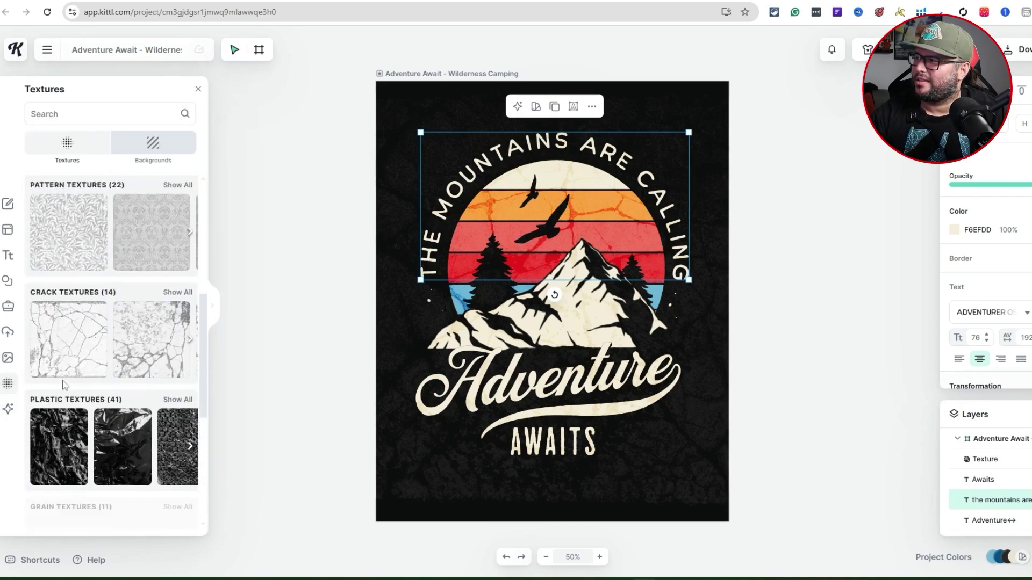
click(7, 409)
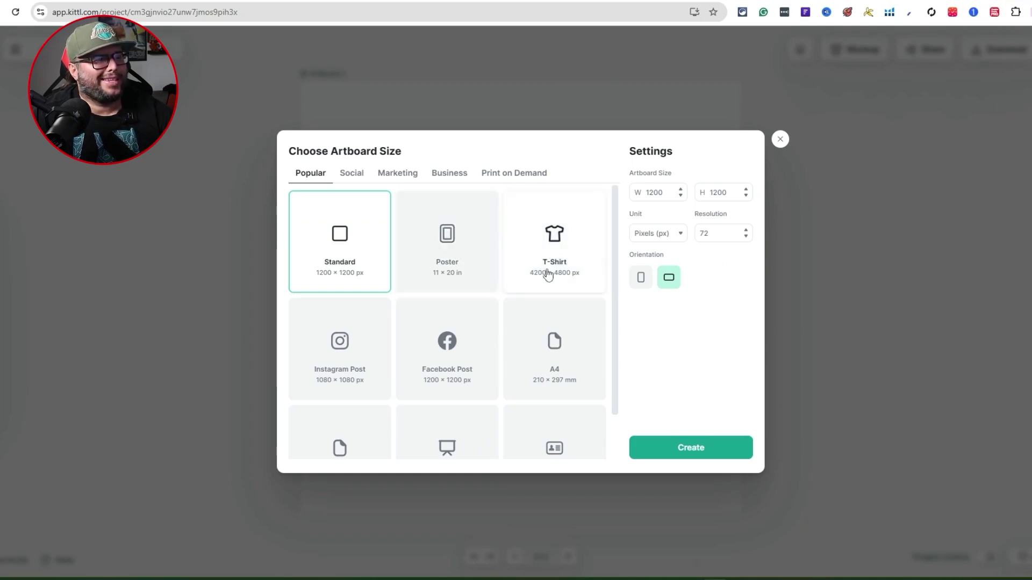
Step: Compare the Popular, Social, Marketing and Business artboard size presets for the new project
scroll(564, 338, down, 1)
scroll(483, 312, up, 1)
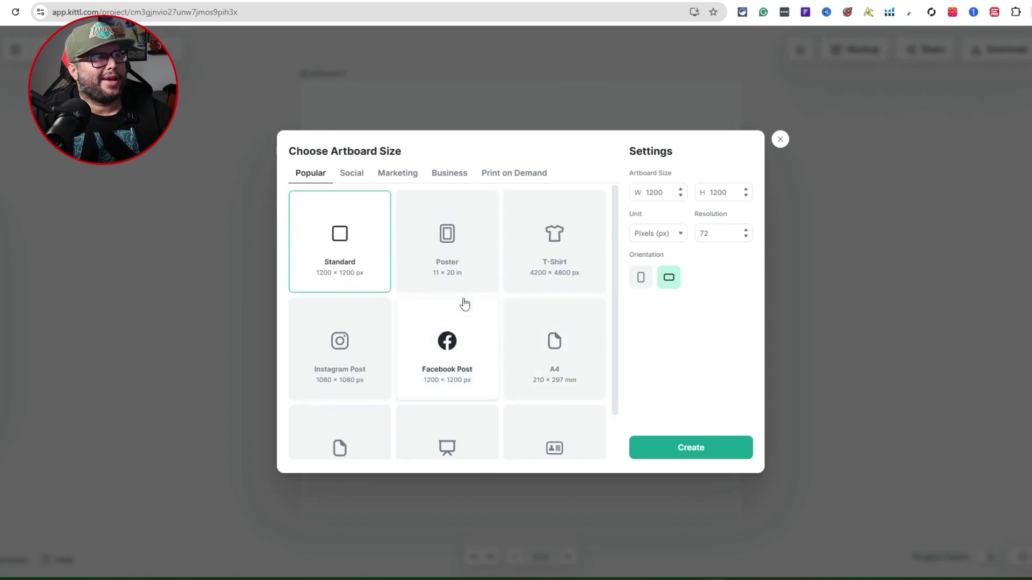
click(351, 176)
click(316, 176)
click(351, 176)
click(312, 181)
click(352, 178)
click(396, 179)
click(464, 180)
click(406, 171)
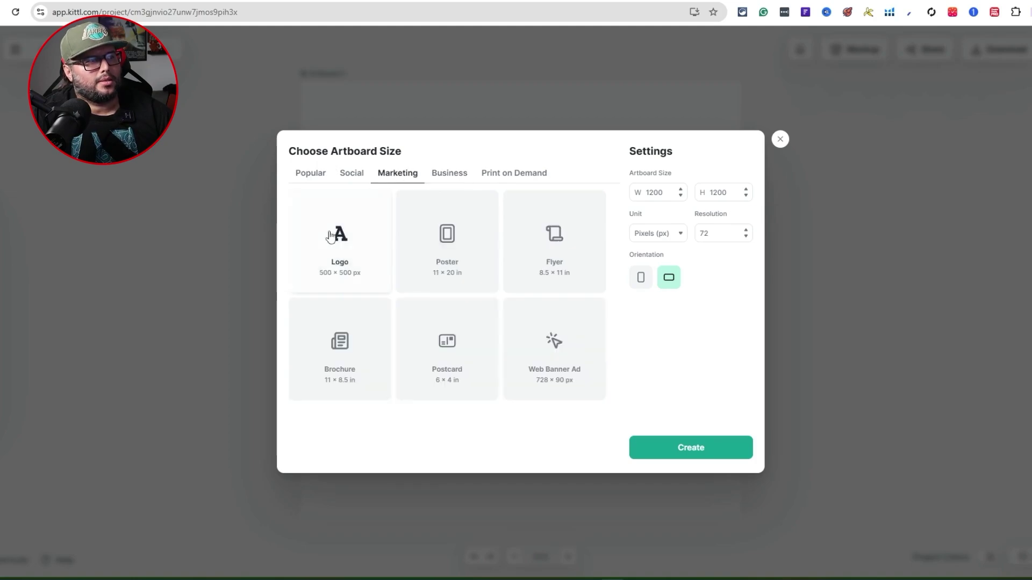
Step: Create the artboard from the Print on Demand preset Merch by Amazon T-Shirt, 4500 × 5400 px
click(519, 175)
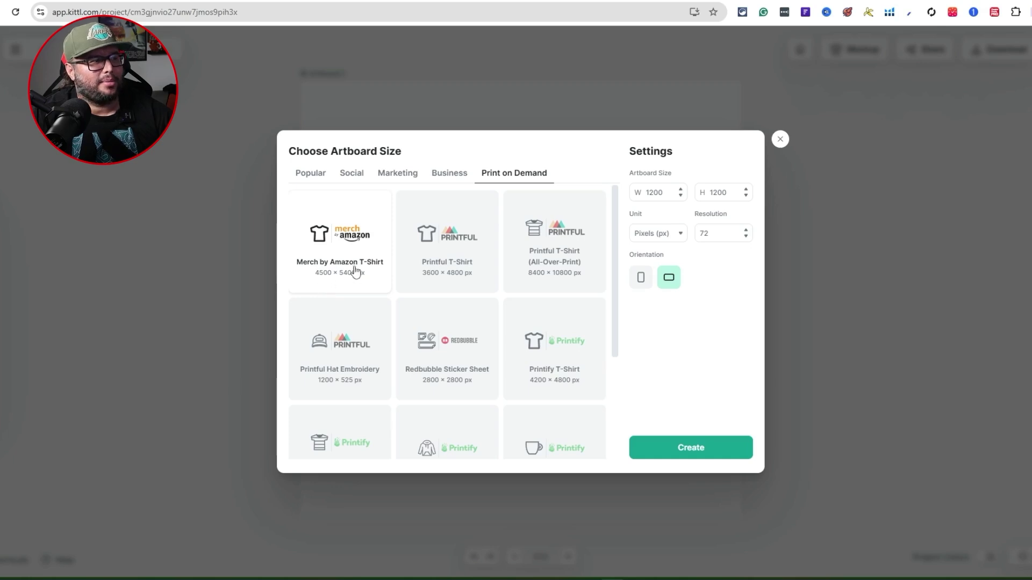
click(337, 230)
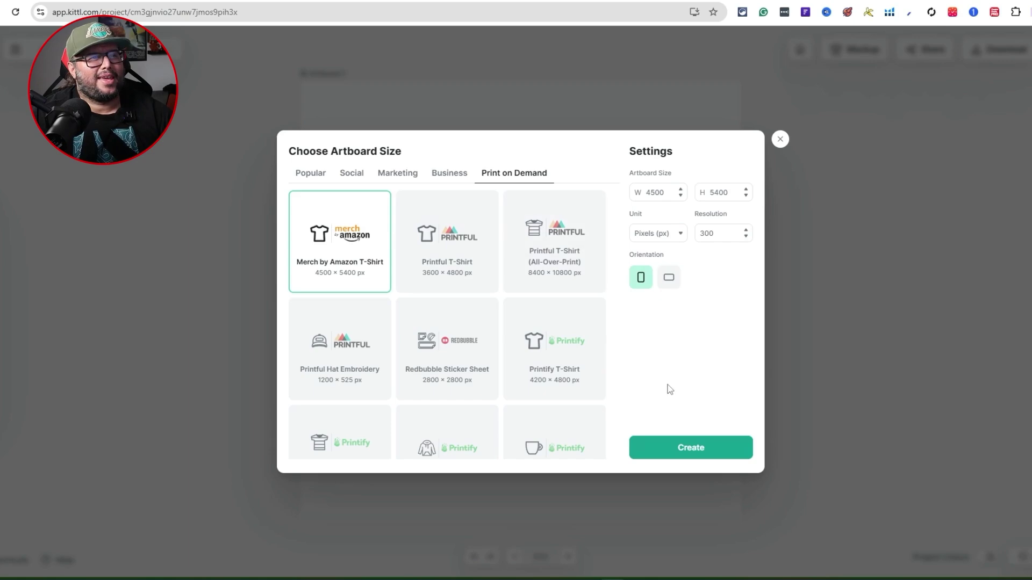
click(669, 451)
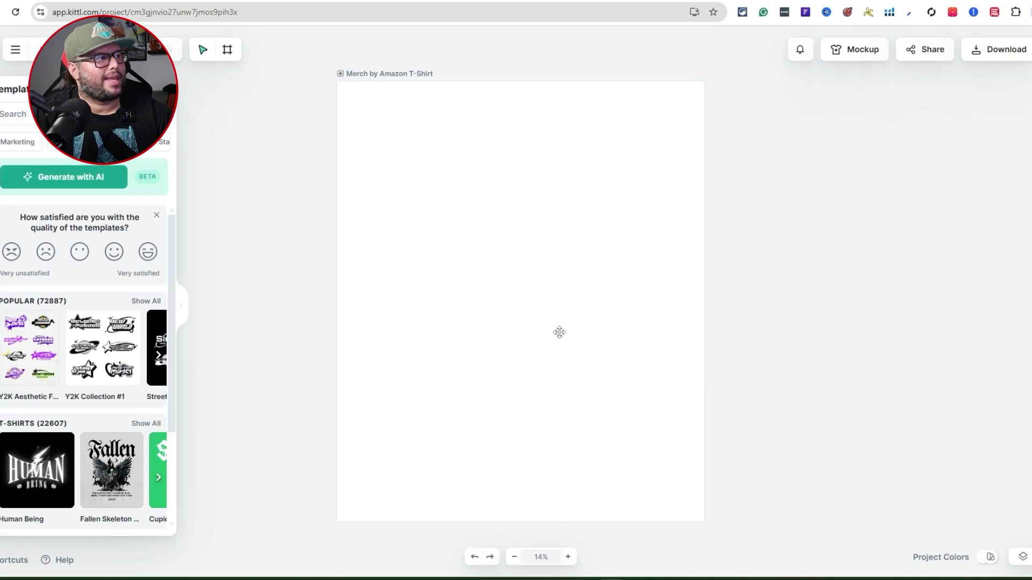
Step: Set the blank artboard's background color to black
click(613, 267)
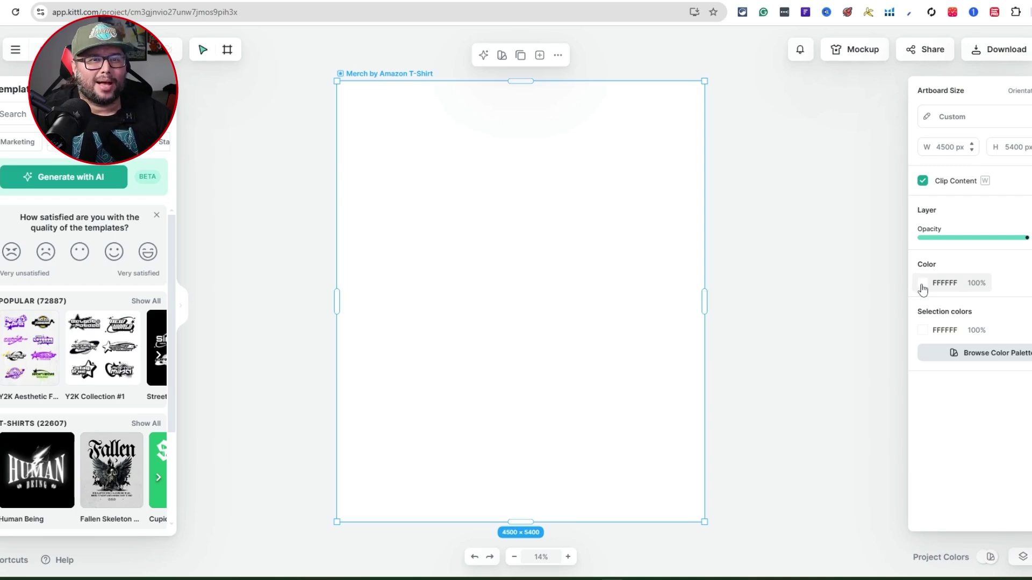
drag(752, 322, 758, 445)
click(718, 411)
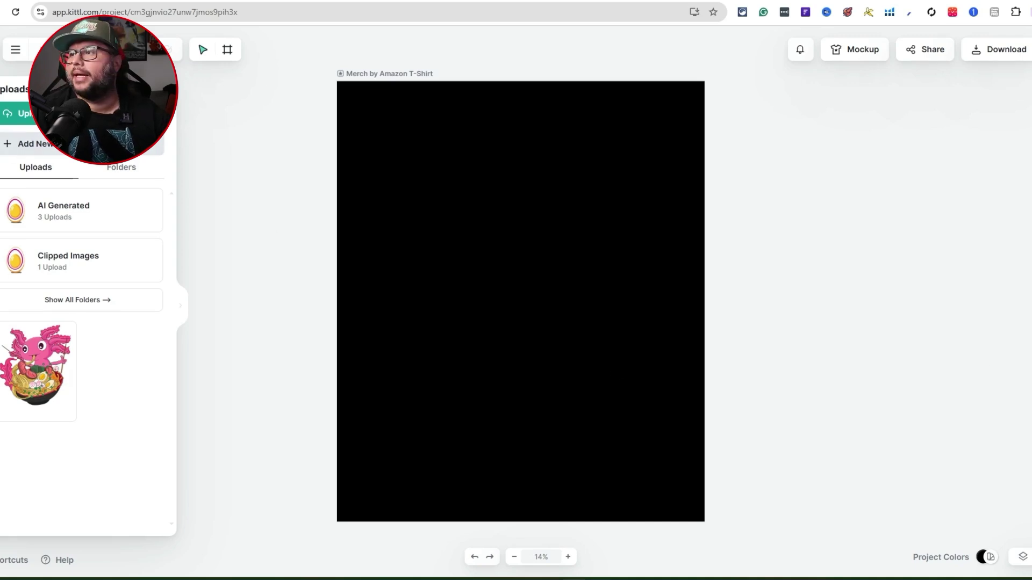
Step: Add the uploaded side-view deviled egg, scale it to about 1199 × 1439 px and place it in the artboard's upper right
drag(492, 309, 146, 444)
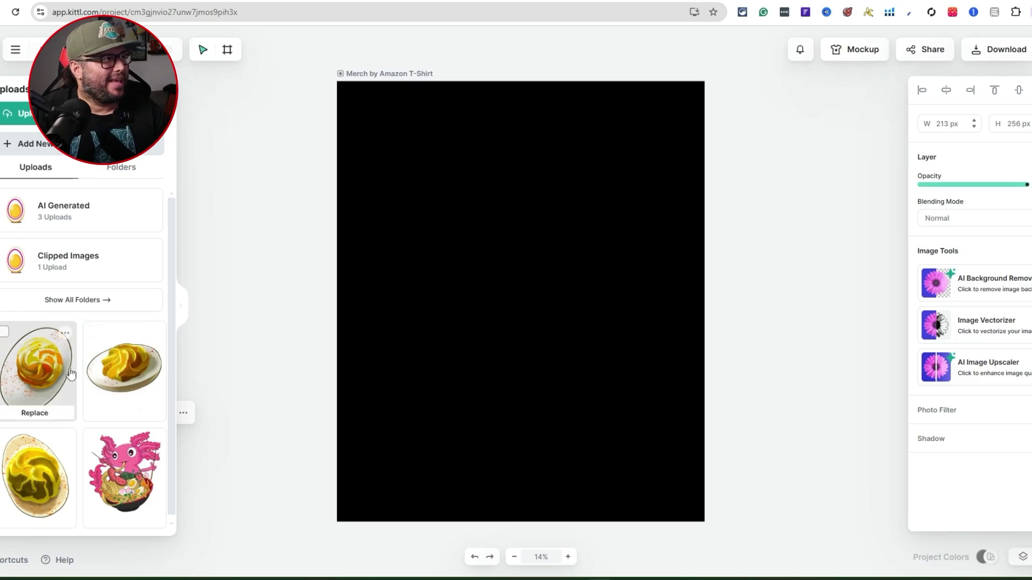
click(138, 415)
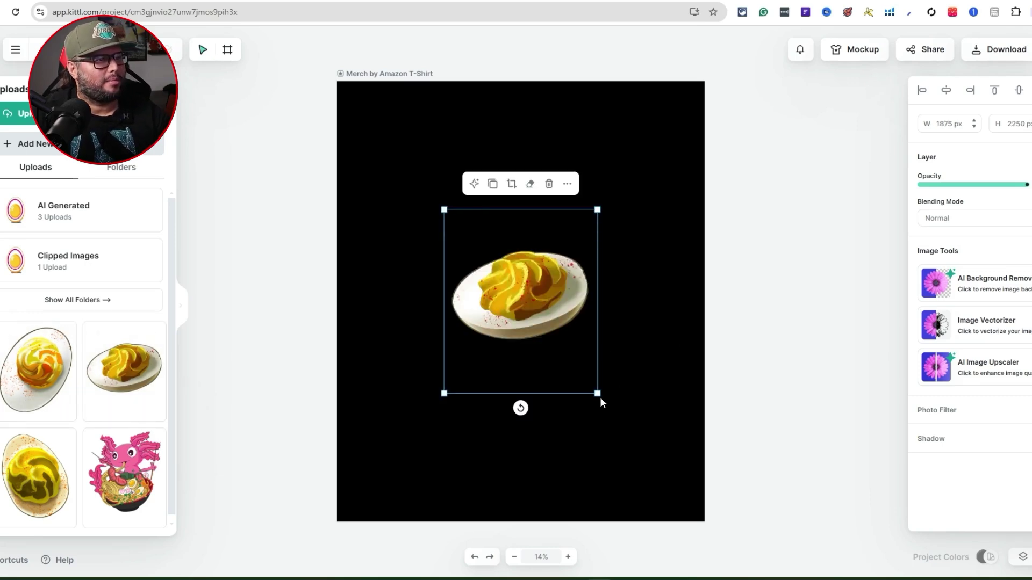
drag(597, 393, 542, 328)
drag(505, 269, 637, 212)
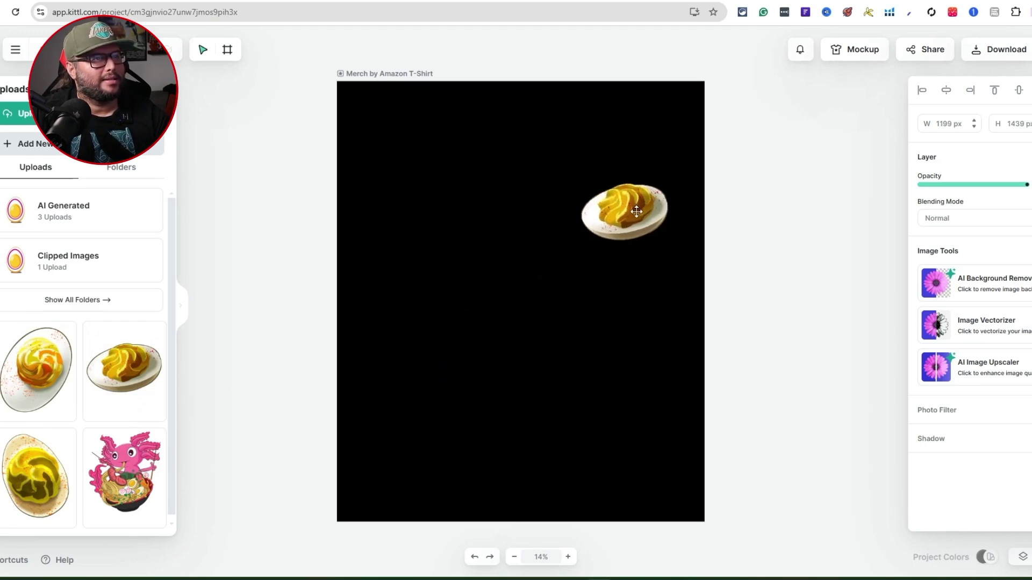
Step: Add the white orange-swirled deviled egg, scale it to about 1209 × 1450 px and place it beside the side-view egg
click(37, 371)
drag(596, 394, 532, 314)
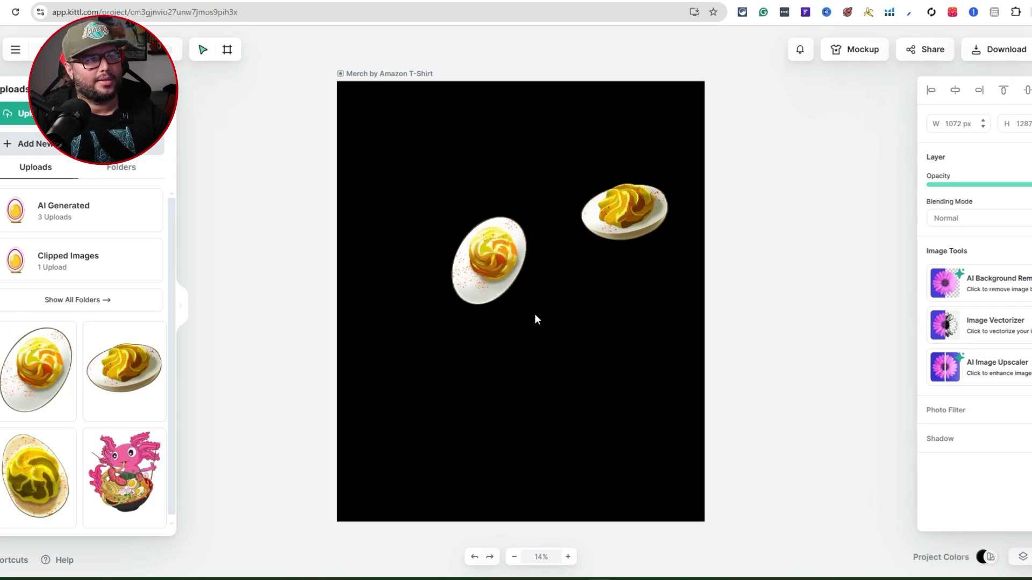
drag(532, 316, 551, 337)
drag(512, 280, 543, 222)
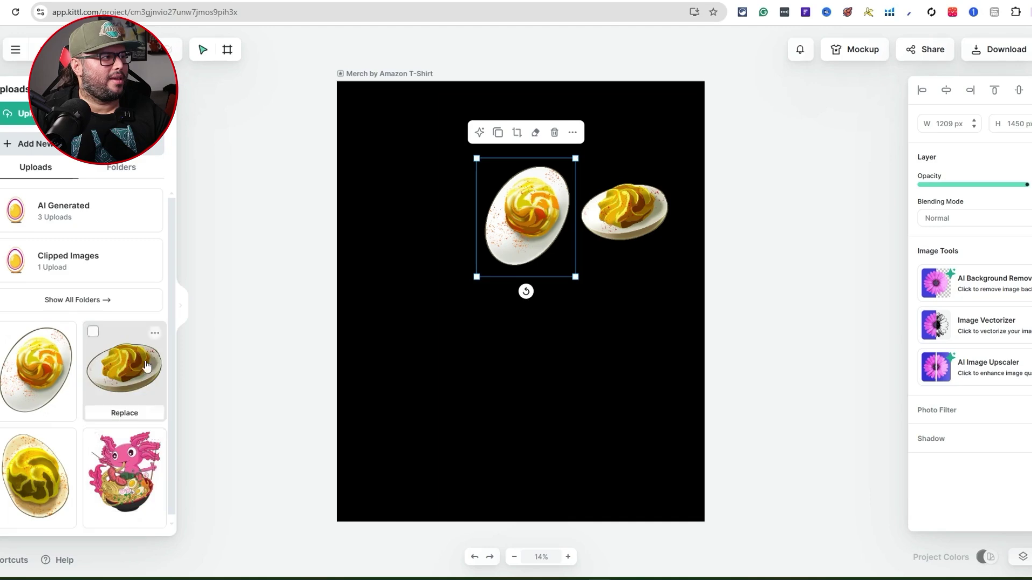
Step: Add the yellow-green deviled egg, scale it to about 1152 px wide and place it in the artboard's upper left
click(64, 480)
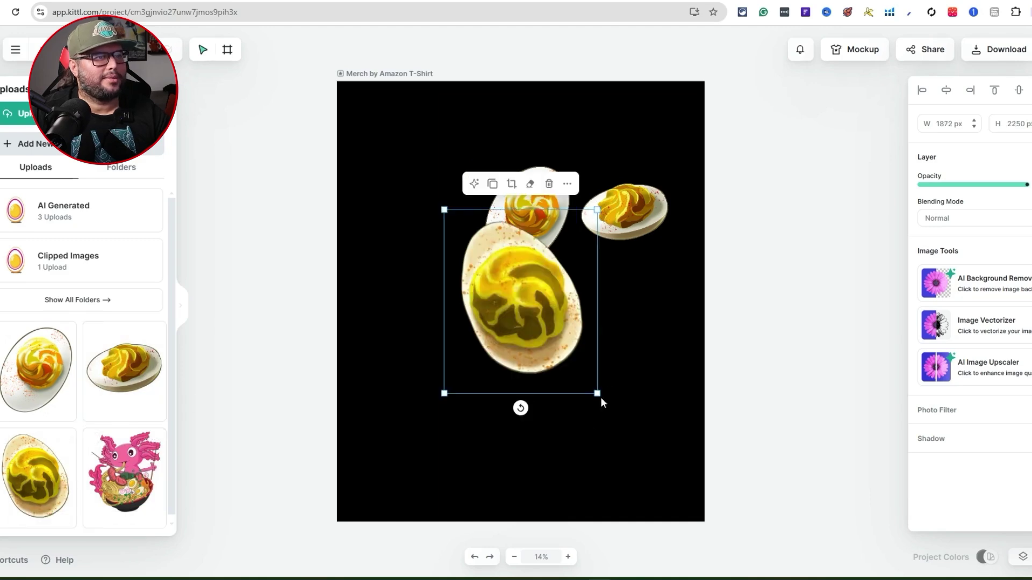
drag(597, 394, 507, 286)
drag(501, 275, 459, 271)
click(423, 228)
double_click(423, 228)
click(488, 228)
click(959, 124)
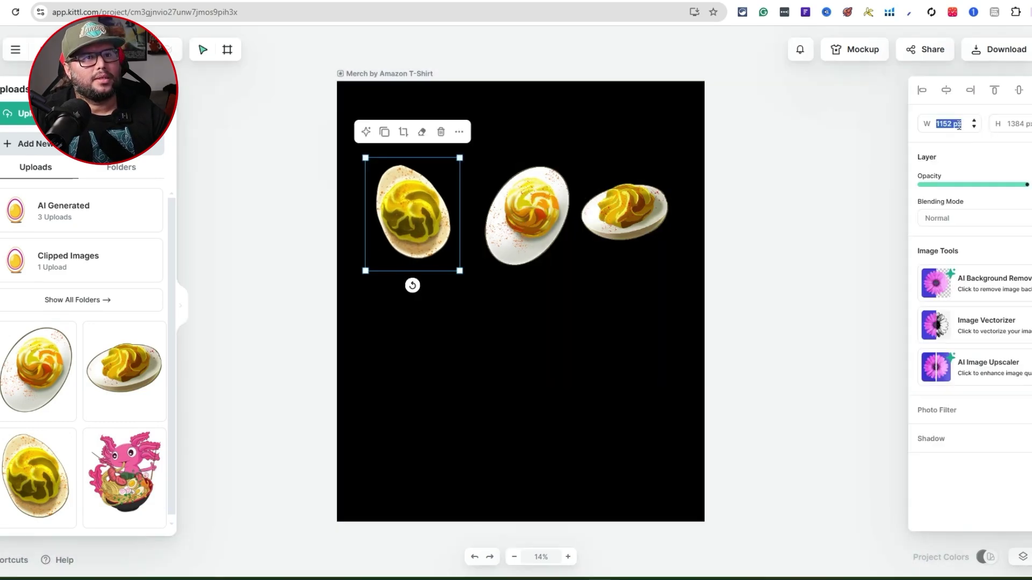
click(430, 209)
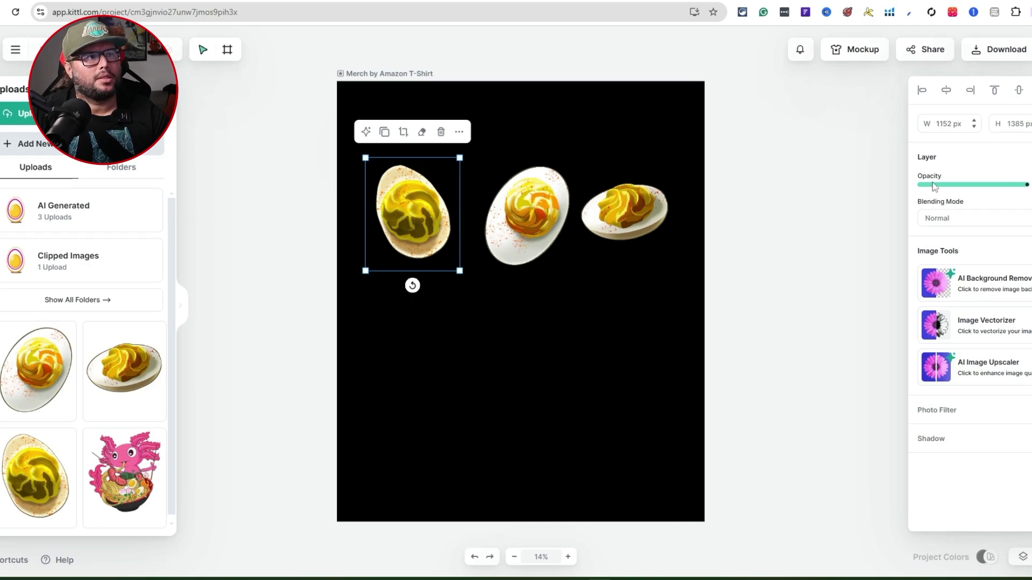
Step: Set the width of the side-view egg, the rightmost one in the row, to 1200 px
click(508, 225)
click(618, 207)
click(957, 124)
text(12000)
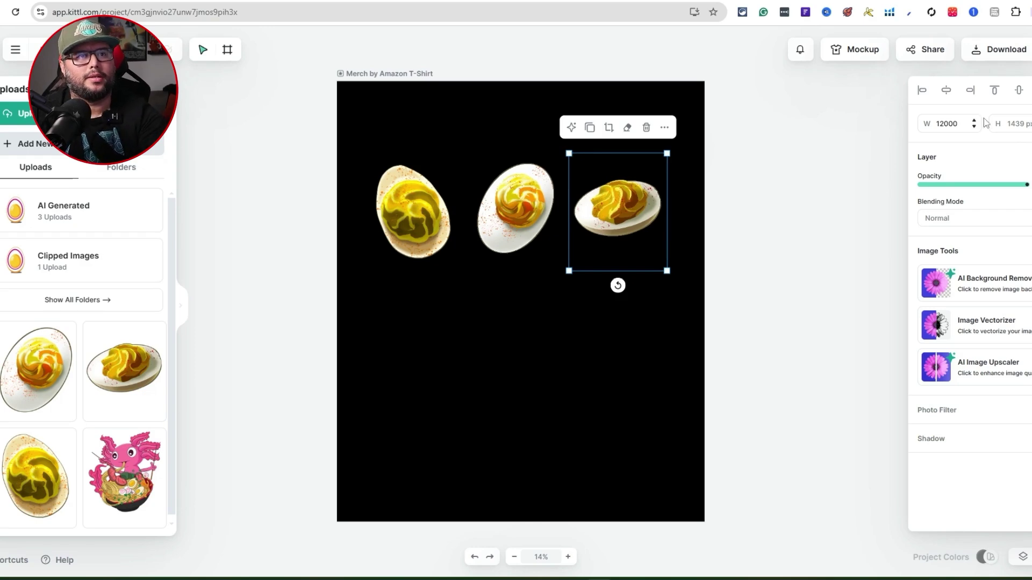
click(1016, 125)
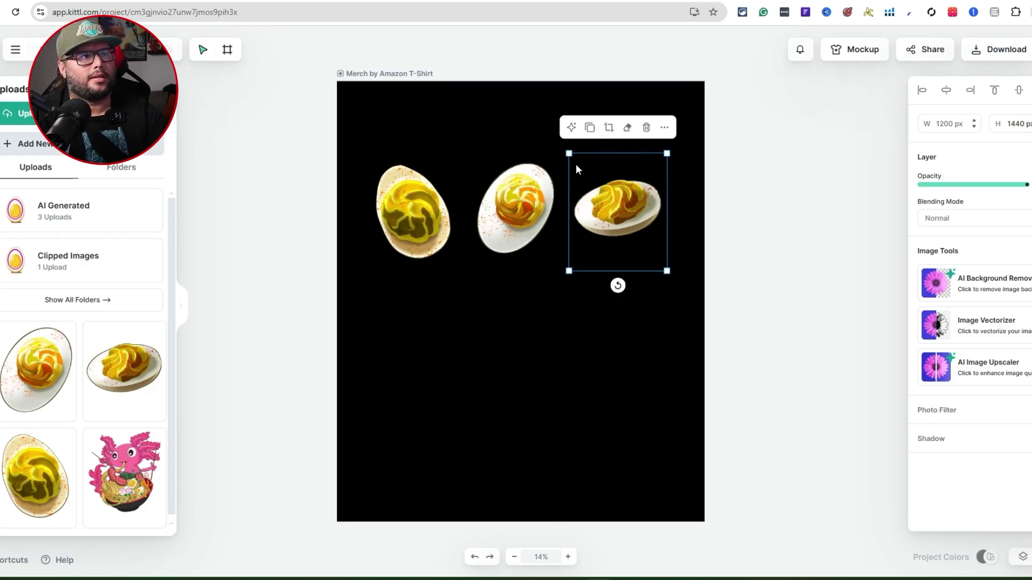
Step: Set the widths of the middle egg and the left egg to 1200 px each
click(522, 180)
click(944, 125)
text(1200)
click(615, 214)
click(524, 198)
click(392, 194)
click(942, 124)
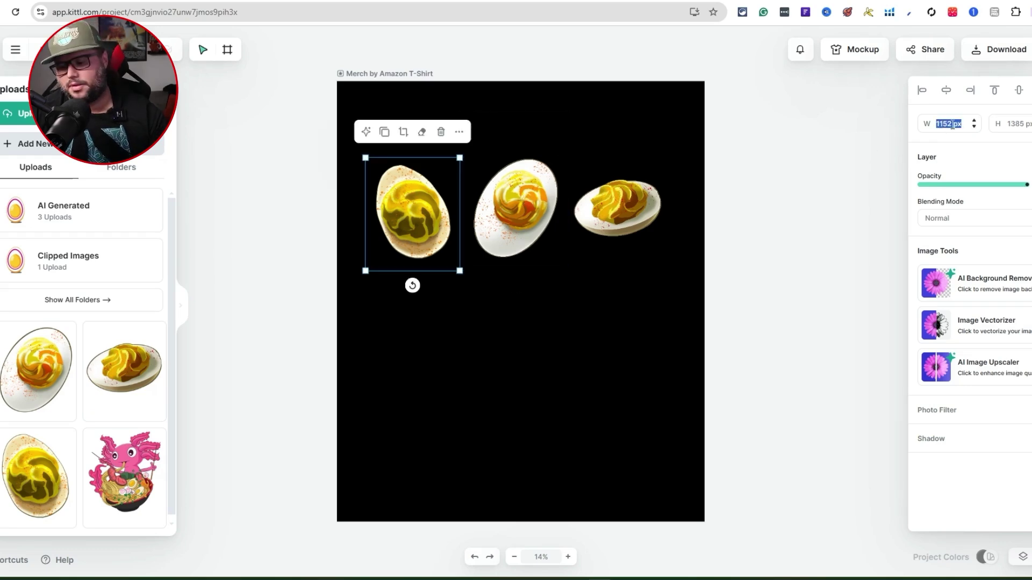
text(1200)
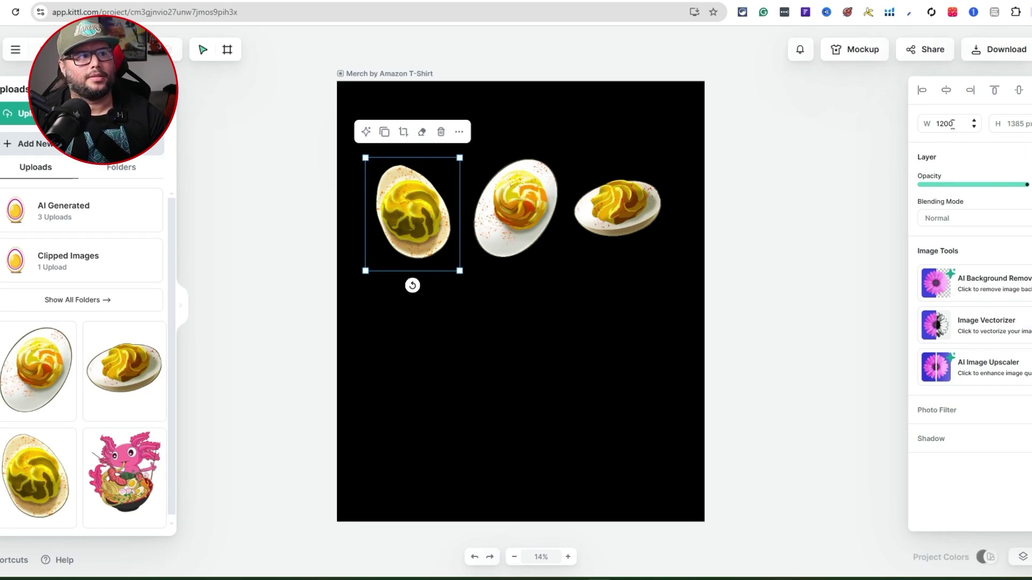
click(767, 76)
Step: Enlarge the side-view egg to about 1533 × 1839 px and realign it with the other two eggs
click(632, 218)
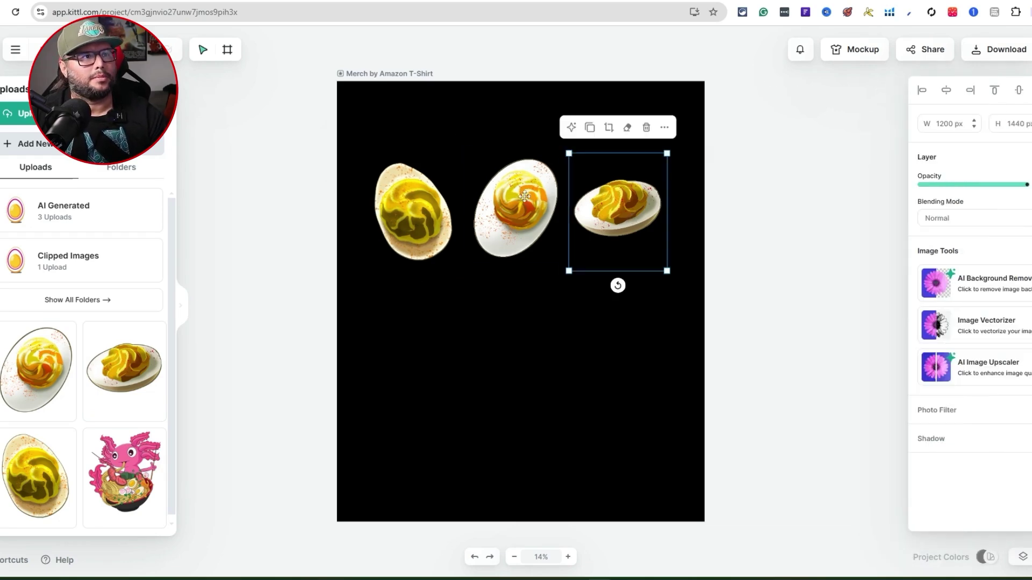
click(691, 175)
click(629, 258)
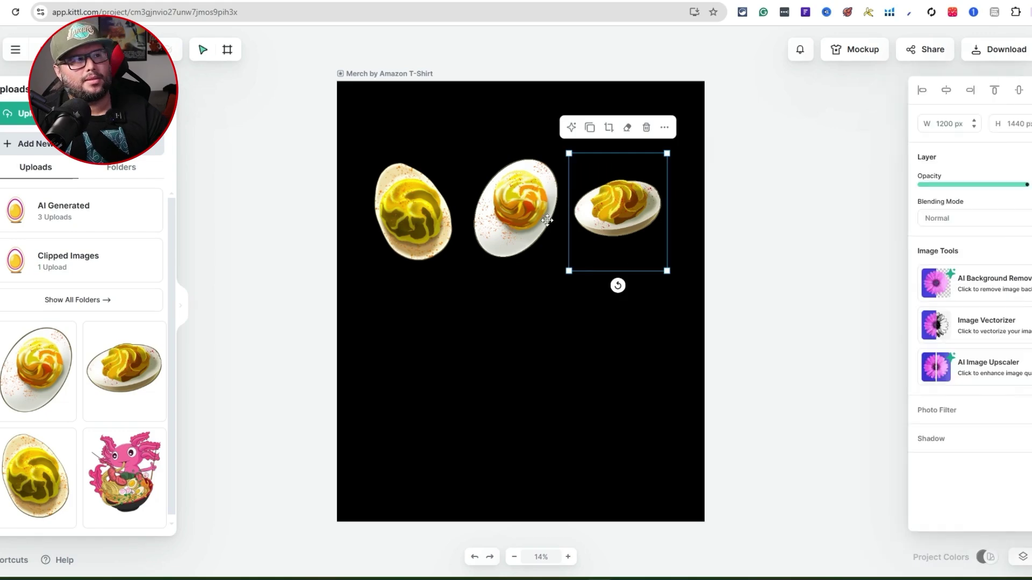
click(547, 220)
click(632, 236)
drag(664, 269, 681, 287)
drag(648, 224, 646, 218)
drag(678, 275, 693, 295)
drag(648, 216, 647, 211)
click(411, 141)
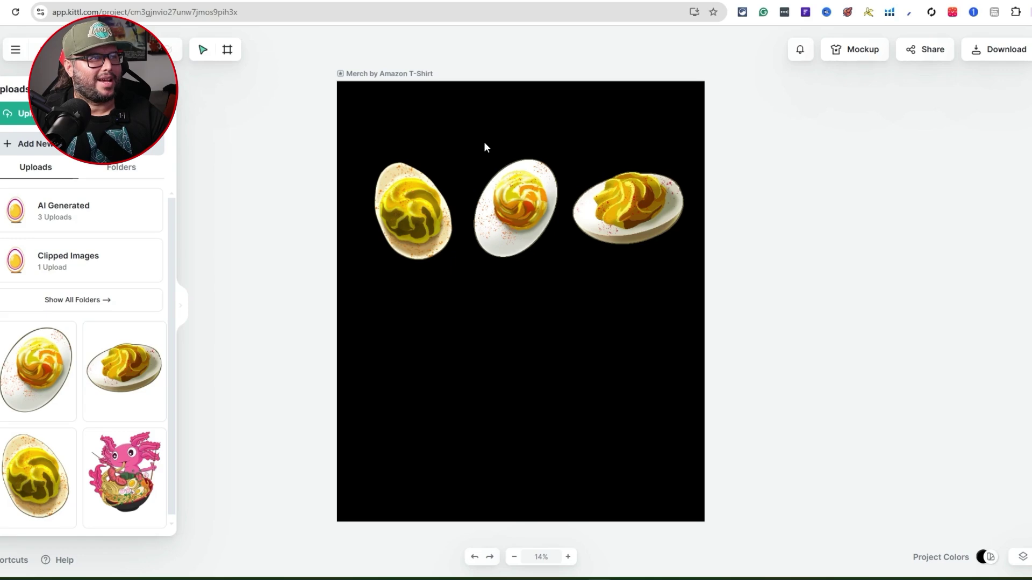
Step: Nudge the three eggs so they form an evenly spaced row across the artboard
drag(428, 217, 425, 213)
drag(510, 225, 514, 226)
drag(618, 223, 624, 221)
drag(419, 210, 418, 212)
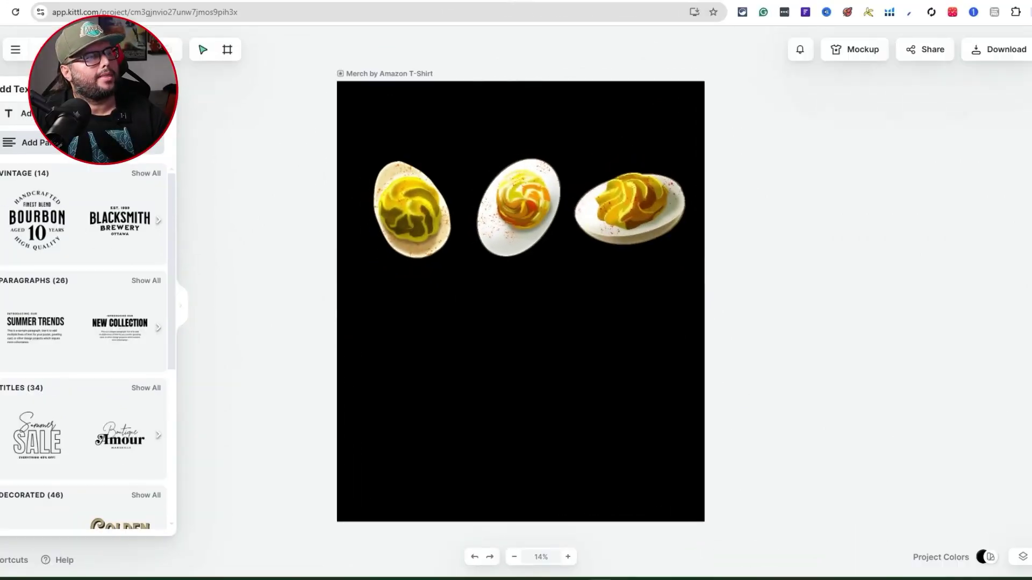
Step: Add a heading text to the artboard and set its color to white, FFFFFF
click(81, 114)
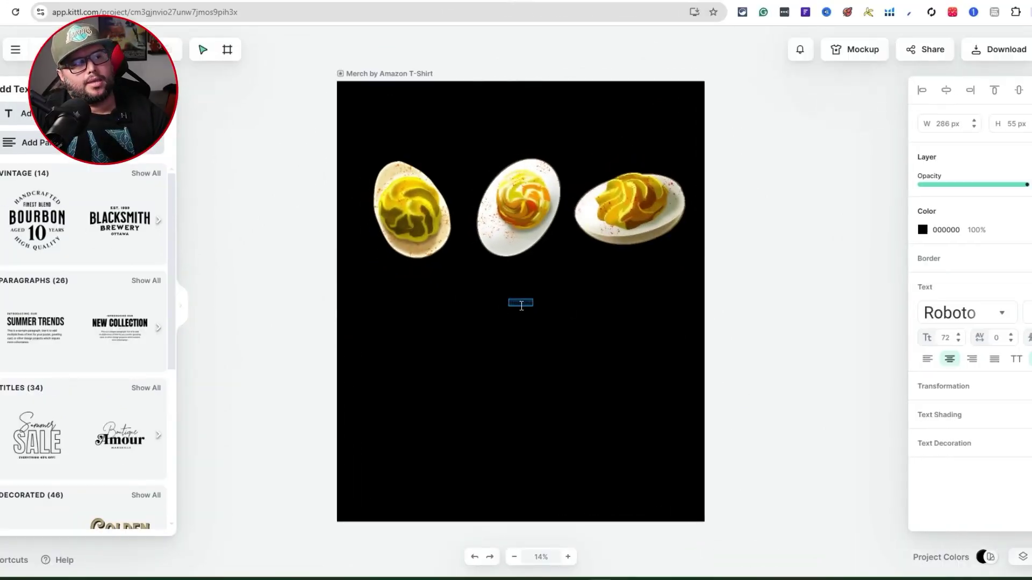
click(923, 229)
drag(836, 307, 745, 264)
click(922, 229)
click(922, 229)
click(643, 243)
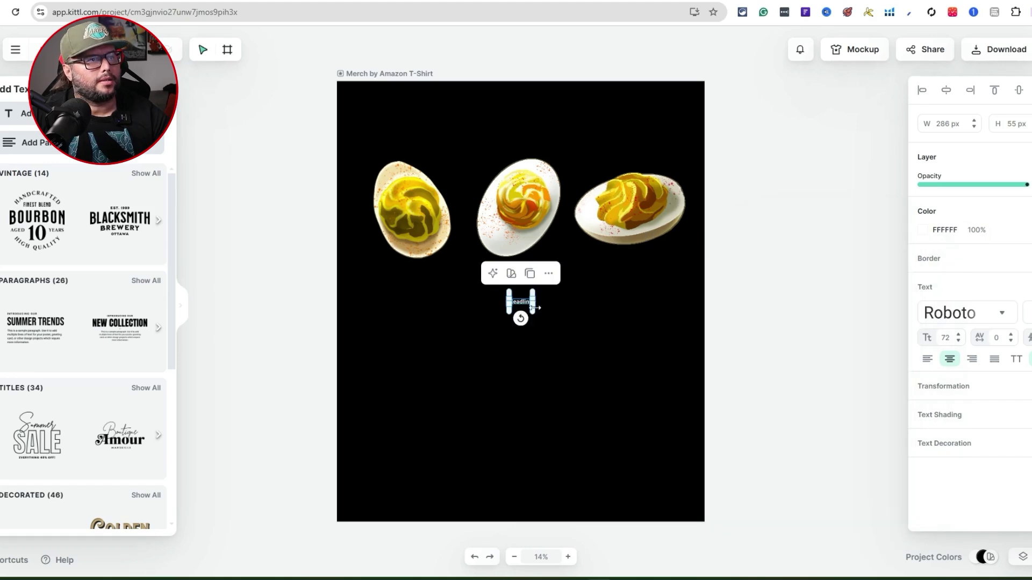
Step: Widen the heading's text box and replace its text with "This Is Why I Am Here"
drag(533, 306, 451, 312)
double_click(503, 302)
text(This Is)
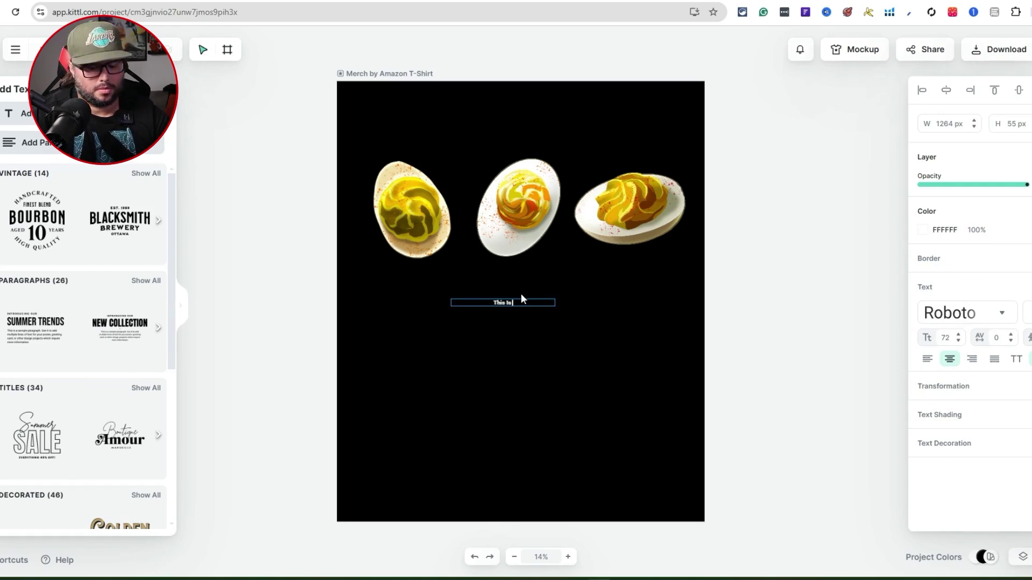
text( Why I Am Aw)
text(re)
Step: Enlarge the heading to a font size of about 277 and add a period at its end
click(959, 335)
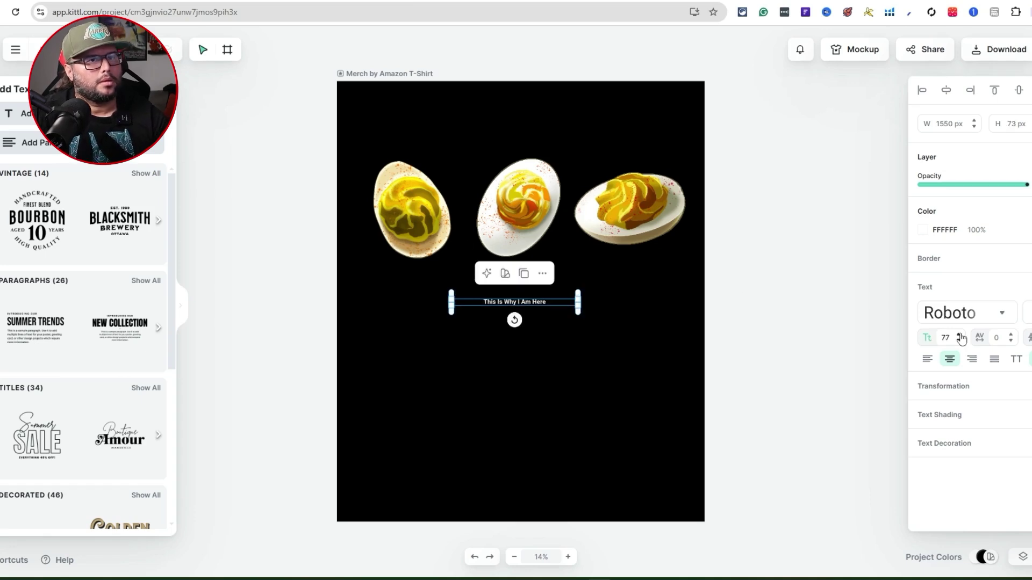
click(959, 335)
click(960, 335)
click(960, 335)
click(960, 334)
drag(582, 327, 678, 319)
double_click(676, 317)
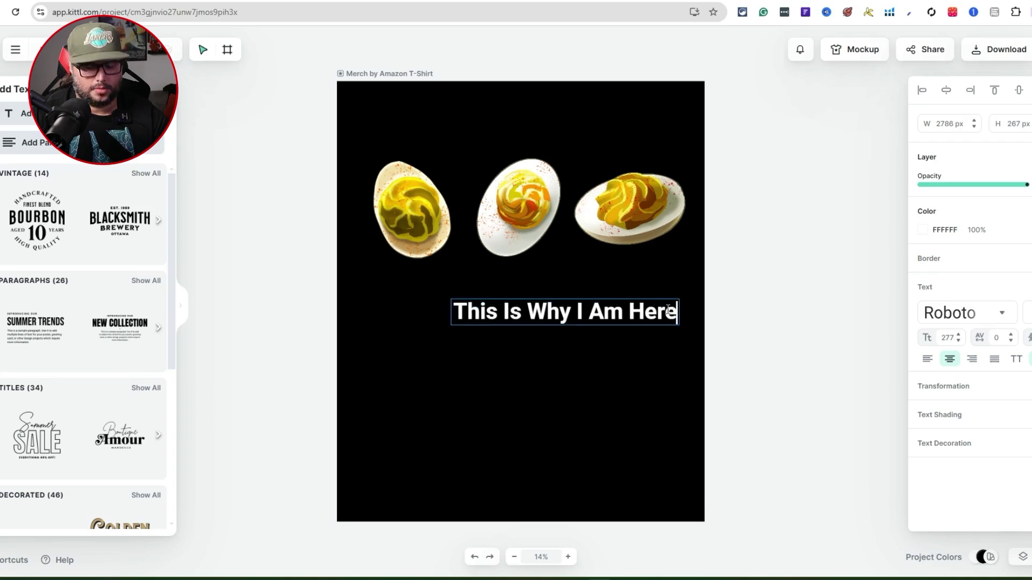
text(.)
Step: Move the heading above the row of eggs, enlarge it to a font size of about 384 and center it
click(480, 311)
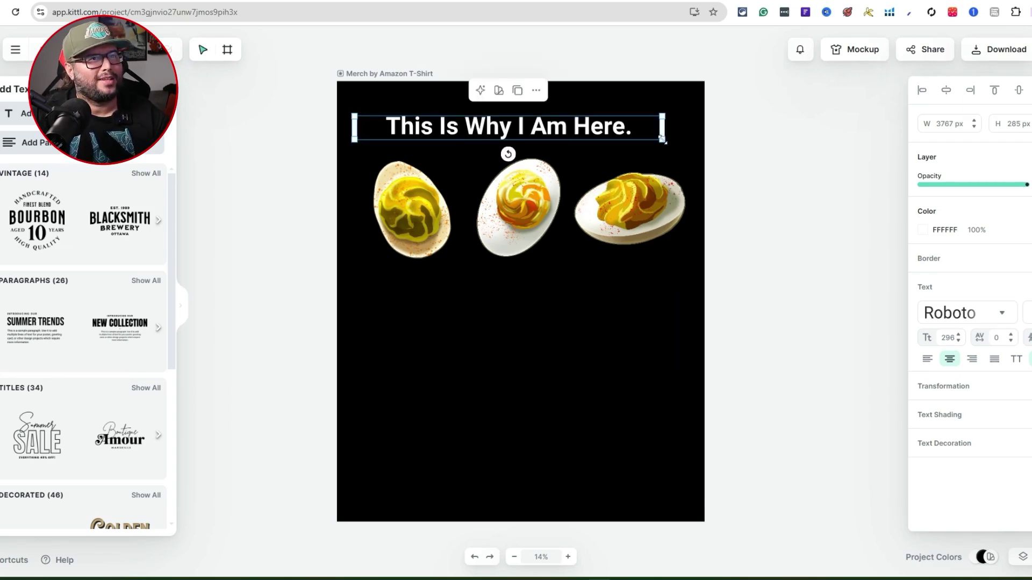
drag(664, 141, 719, 154)
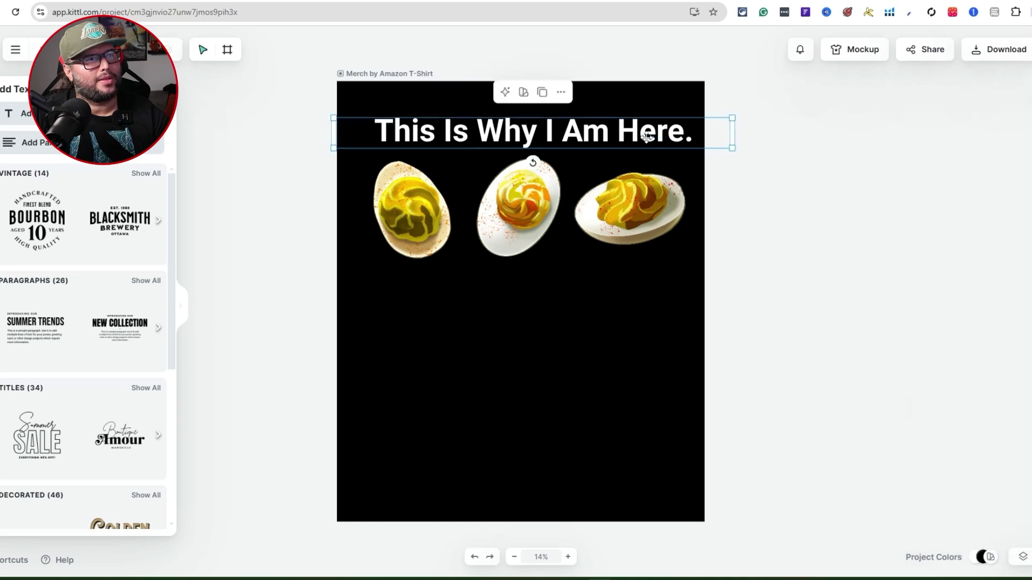
drag(640, 130, 636, 132)
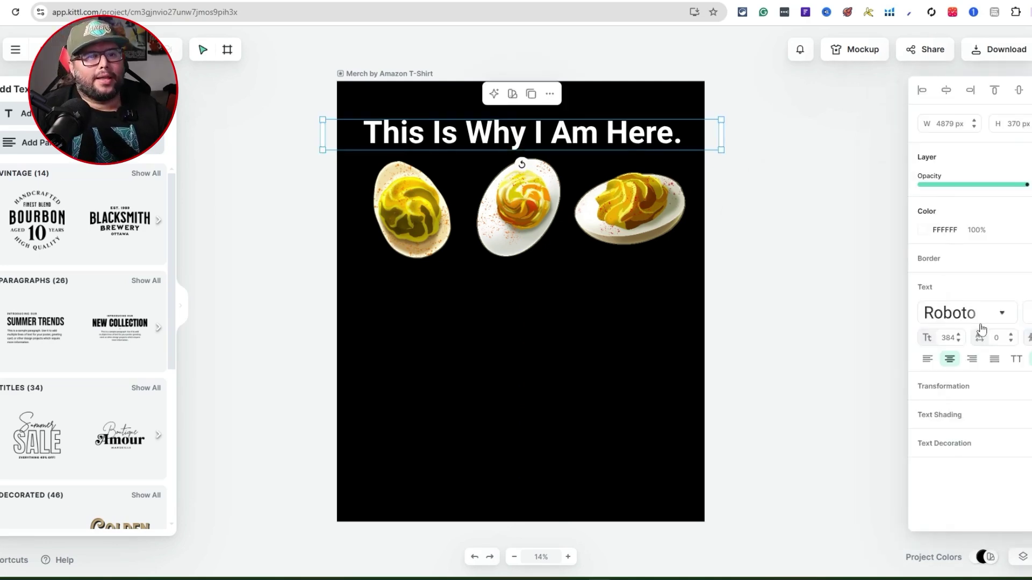
Step: Change the heading's typeface to the sans serif font Acme
click(971, 318)
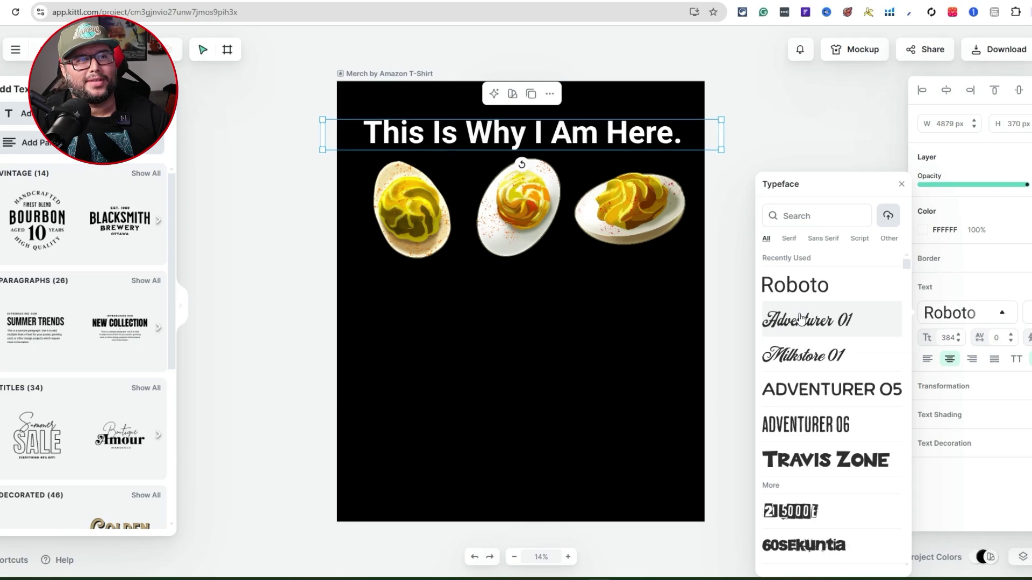
click(823, 238)
click(801, 379)
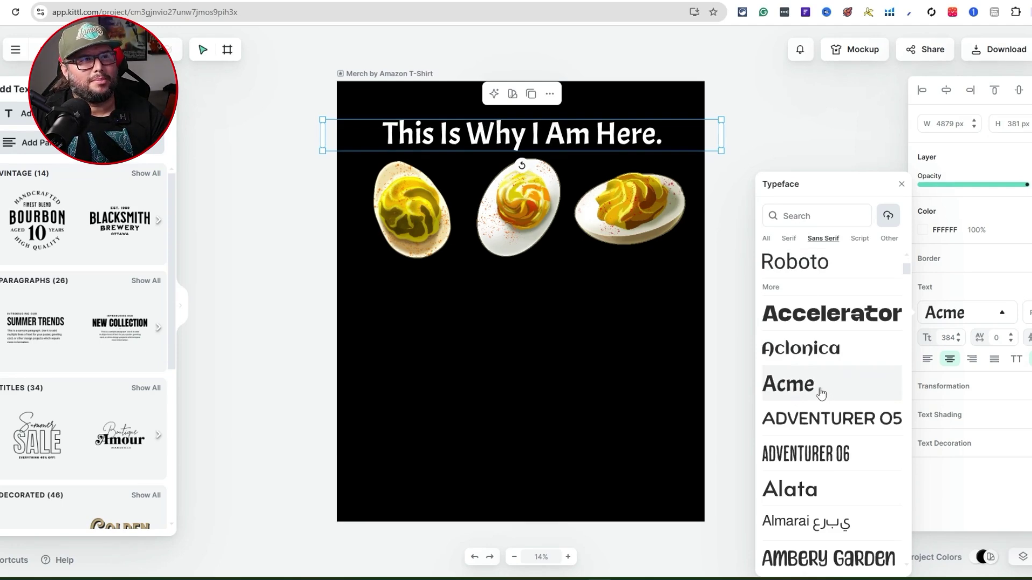
Step: Enlarge the heading to a font size of about 477 across the artboard's width and slightly shrink the middle egg
click(671, 141)
drag(736, 144, 766, 152)
drag(653, 134, 646, 134)
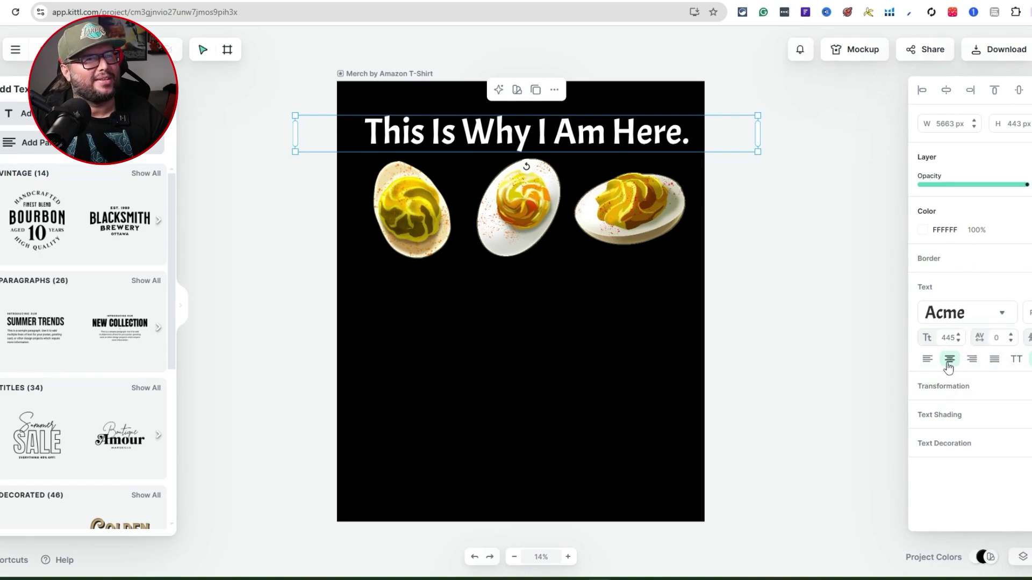
drag(295, 151, 267, 155)
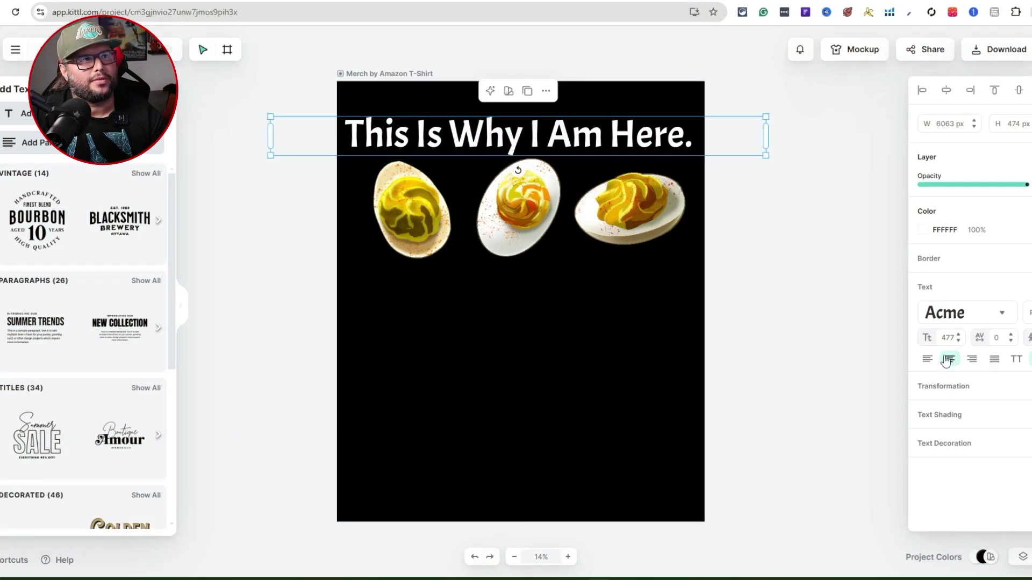
click(562, 263)
click(608, 228)
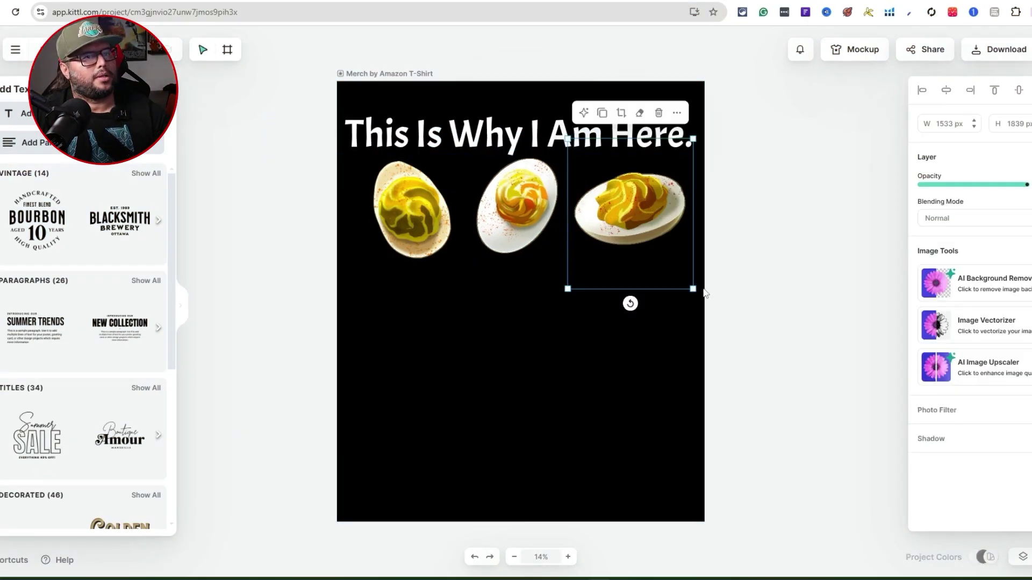
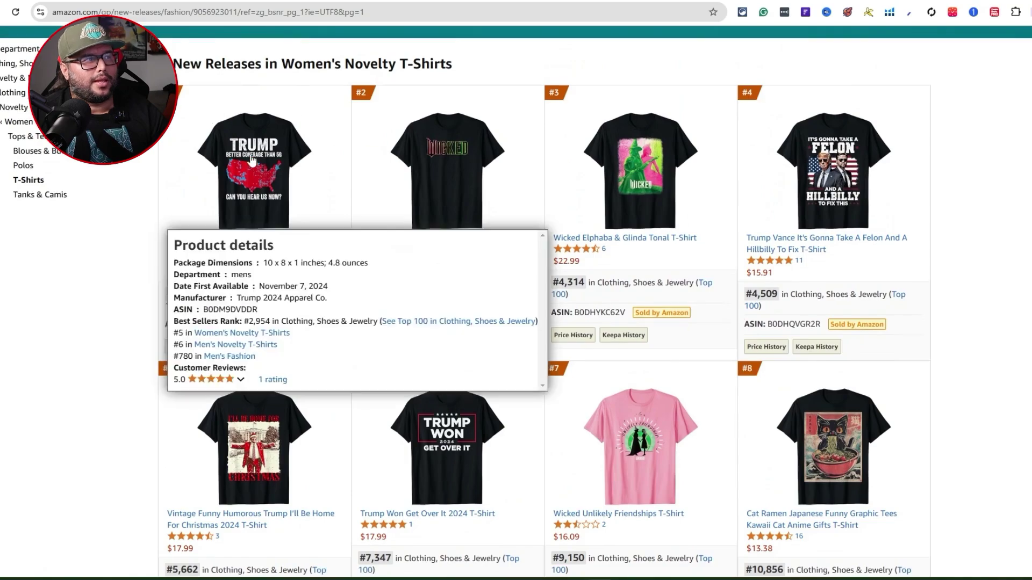
Step: Switch to Amazon and browse the T-shirt designs on the New Releases in Women's Novelty T-Shirts page
scroll(365, 249, down, 15)
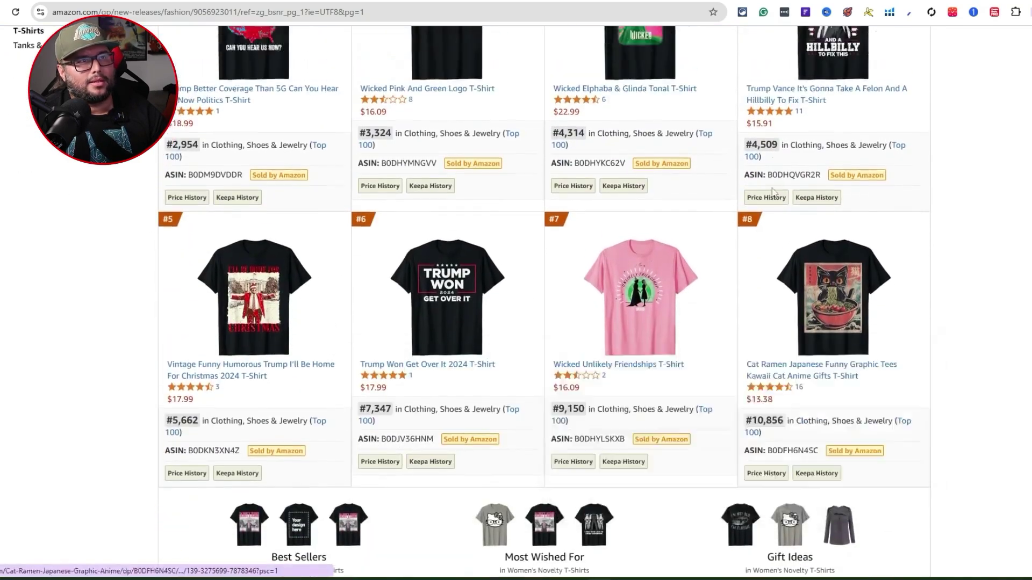
scroll(609, 239, down, 12)
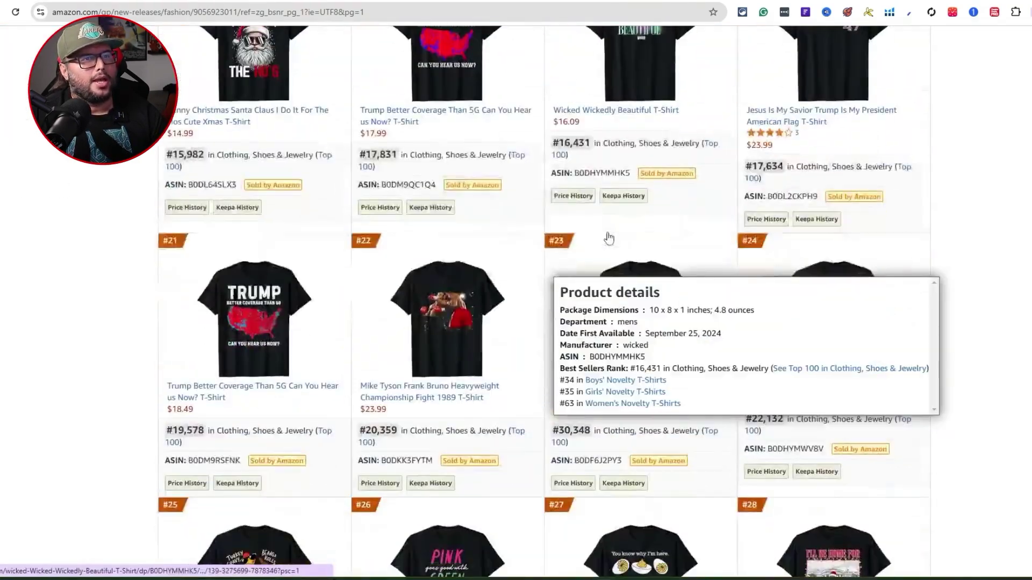
scroll(607, 256, down, 16)
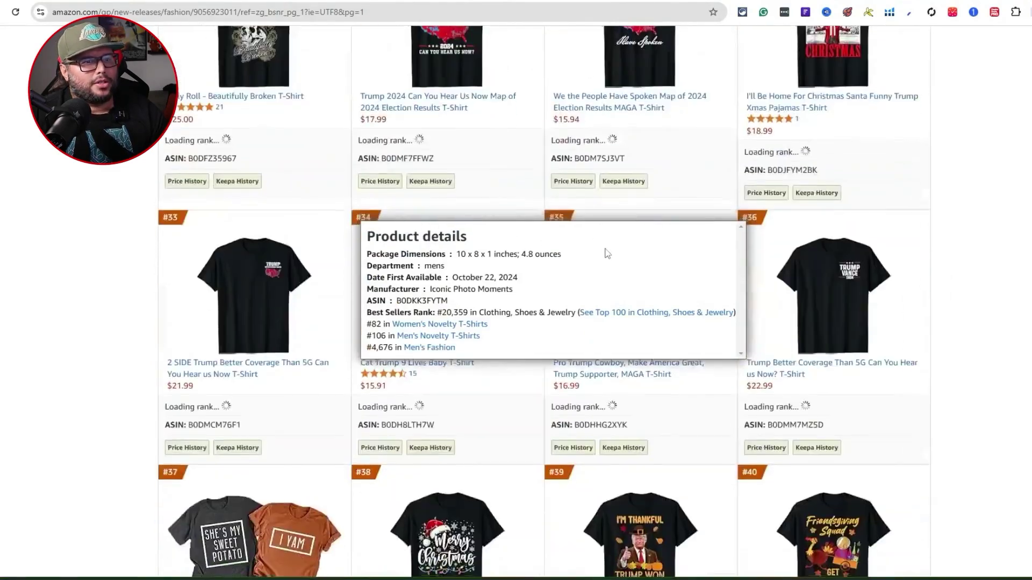
scroll(231, 246, down, 9)
scroll(544, 334, up, 20)
scroll(545, 334, up, 18)
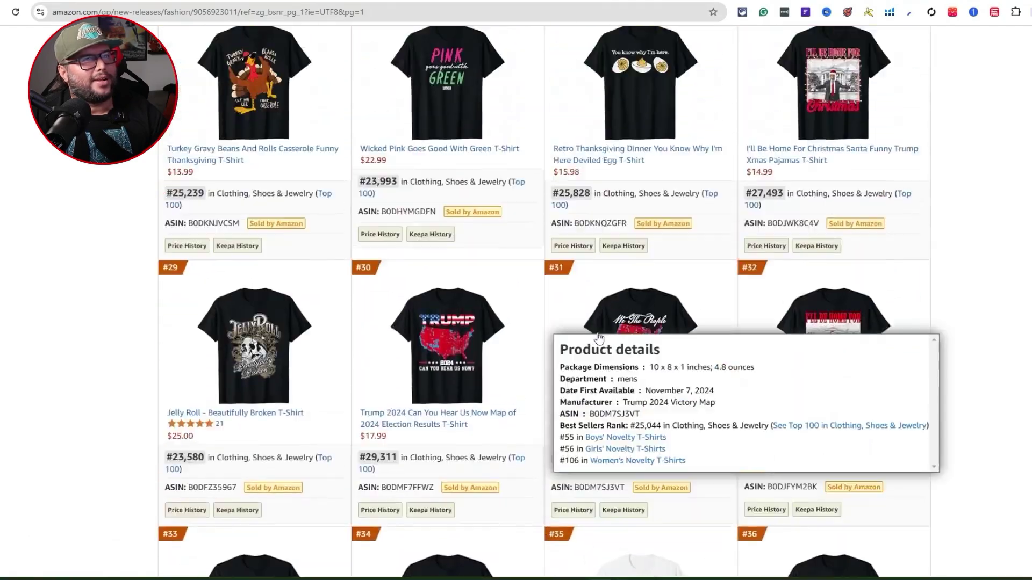
scroll(698, 341, up, 15)
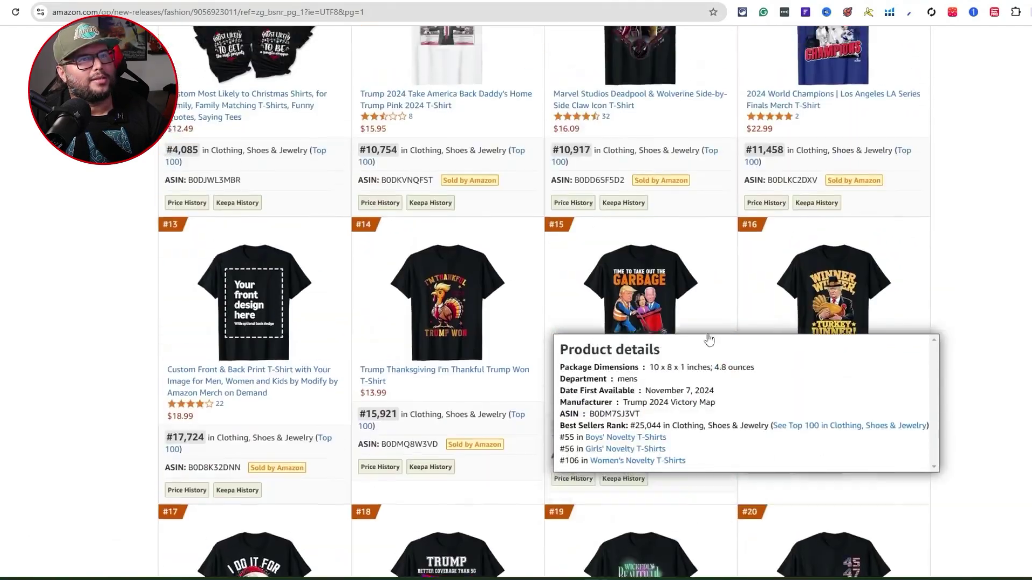
Step: Find the "You know why I'm here" deviled egg T-shirt among the new releases and open its product page
scroll(545, 271, down, 20)
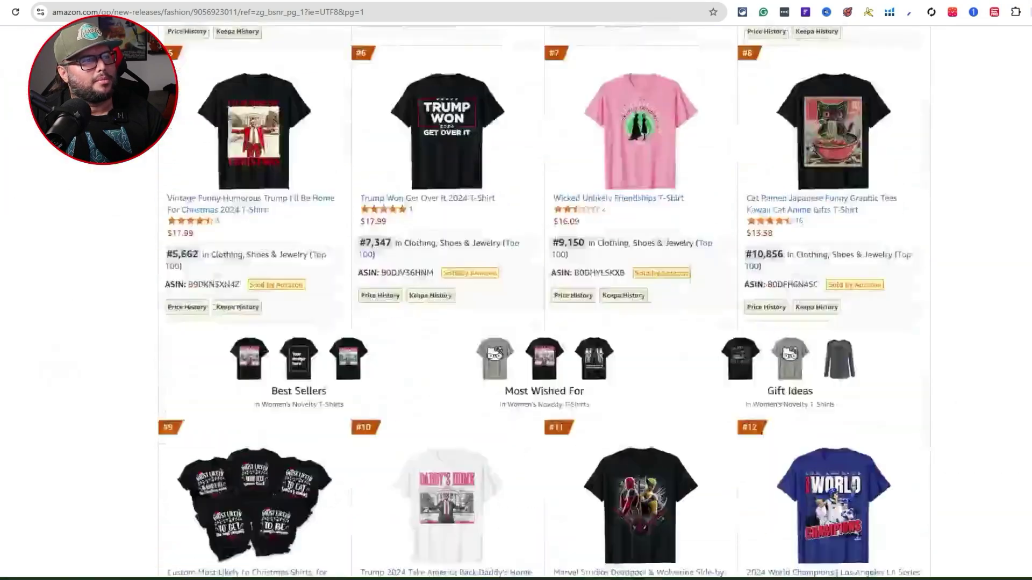
scroll(988, 264, down, 7)
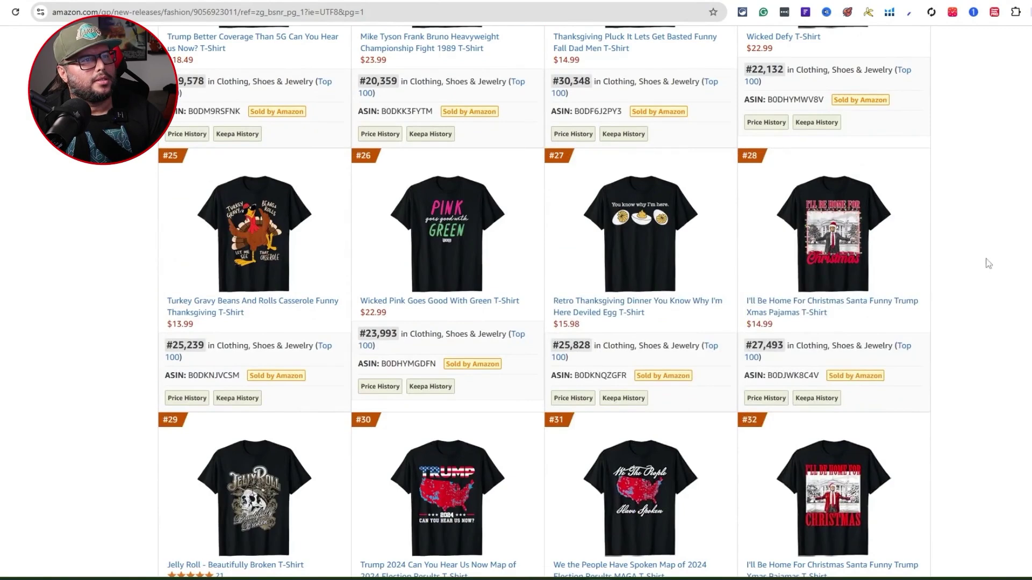
mouse_move(645, 219)
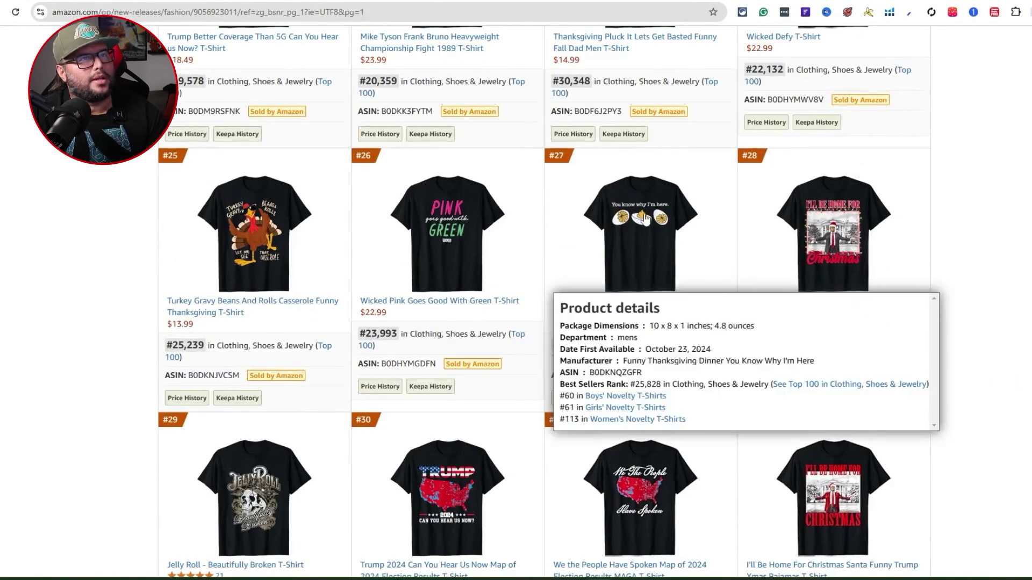
right_click(648, 210)
key(Escape)
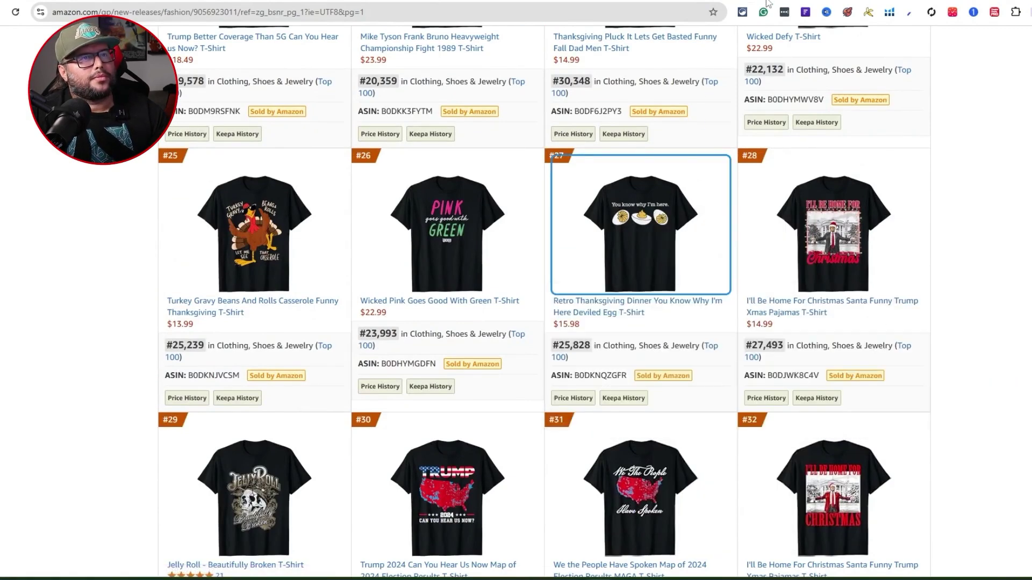
click(649, 215)
scroll(273, 191, down, 1)
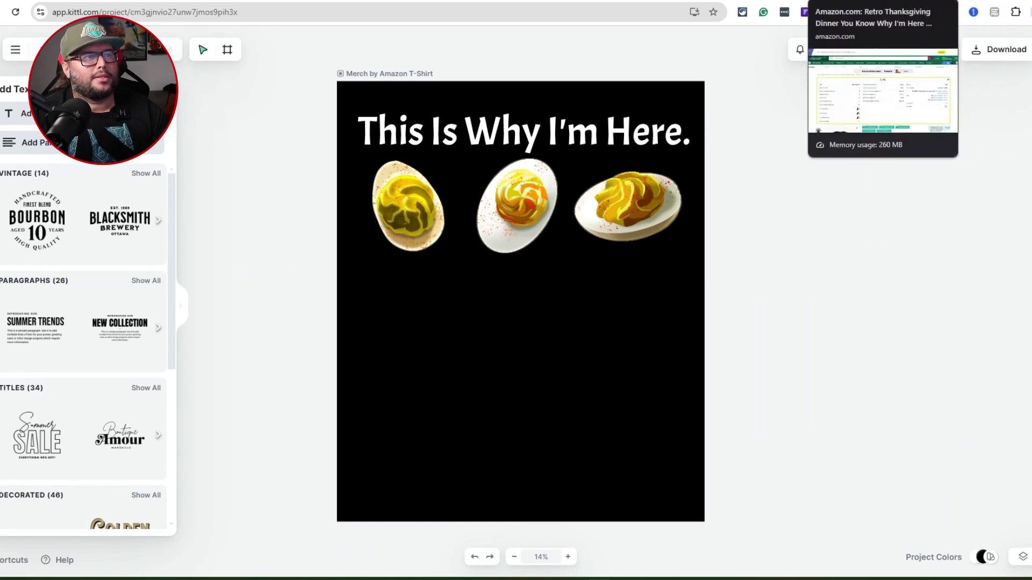
Step: Examine the deviled egg T-shirt's design, product details and all-time sales rank and price history on its Amazon page
click(849, 1)
scroll(733, 228, down, 5)
scroll(699, 226, down, 3)
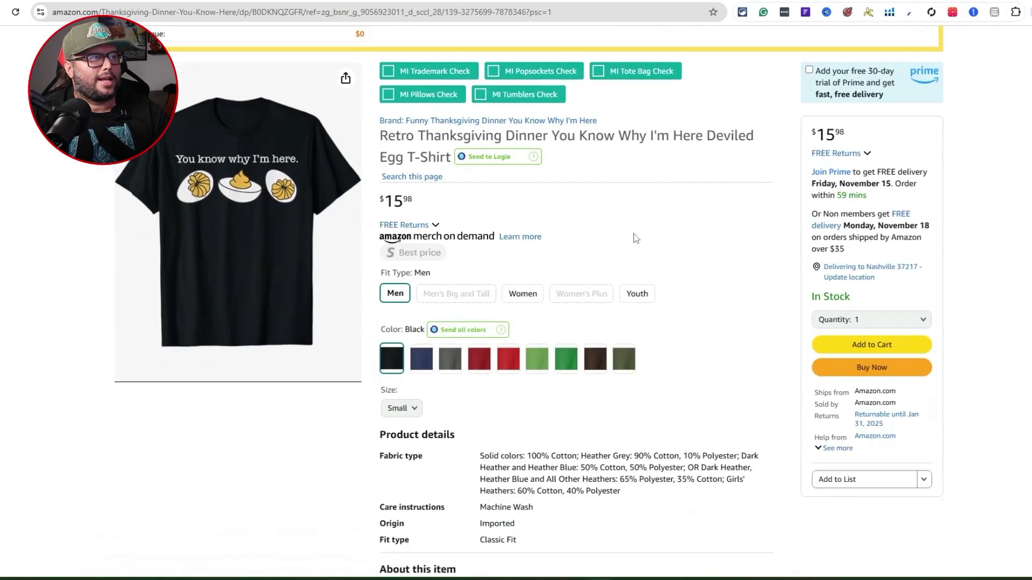
scroll(828, 73, down, 9)
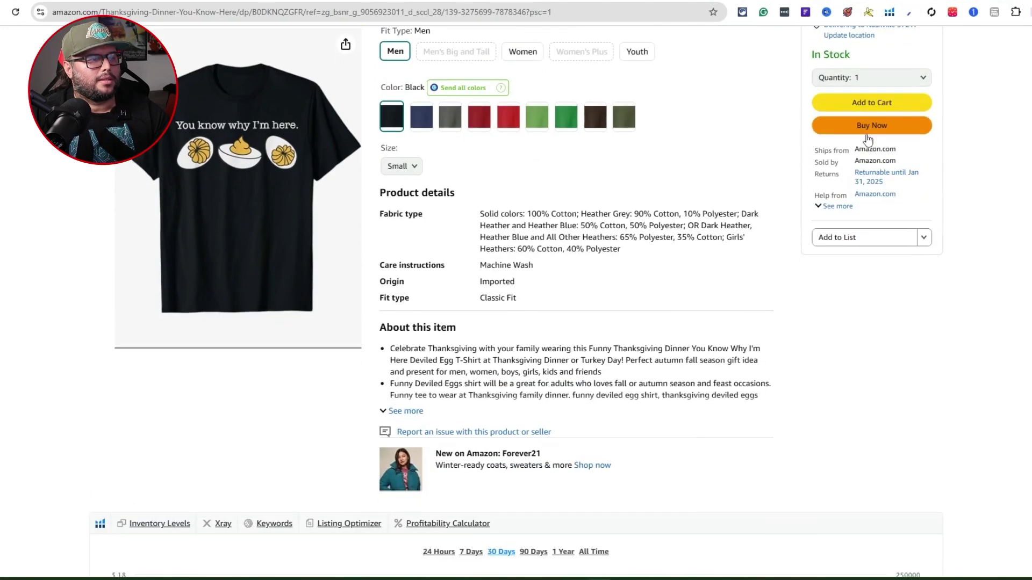
scroll(657, 316, down, 1)
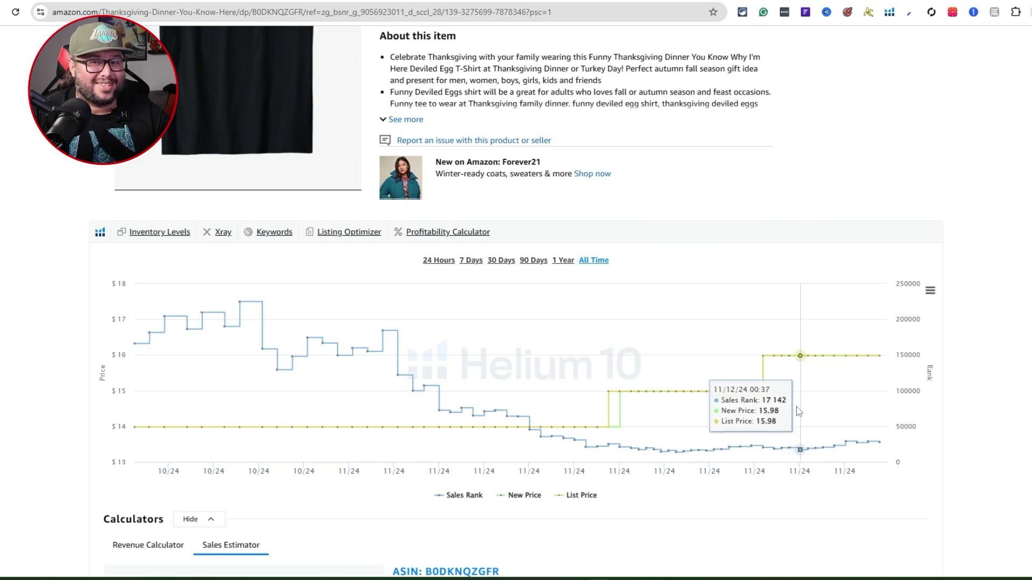
scroll(798, 416, up, 5)
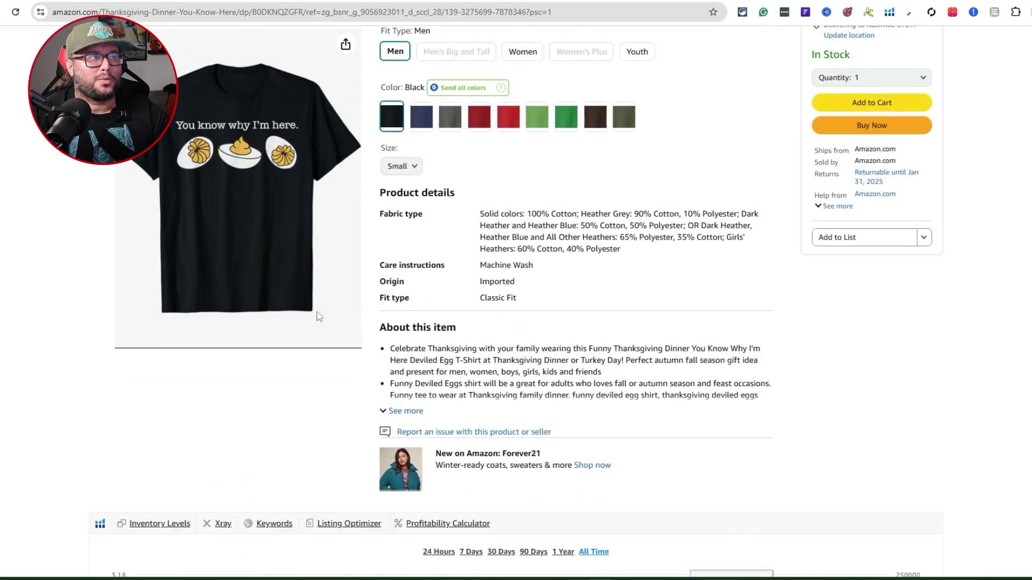
scroll(348, 193, up, 5)
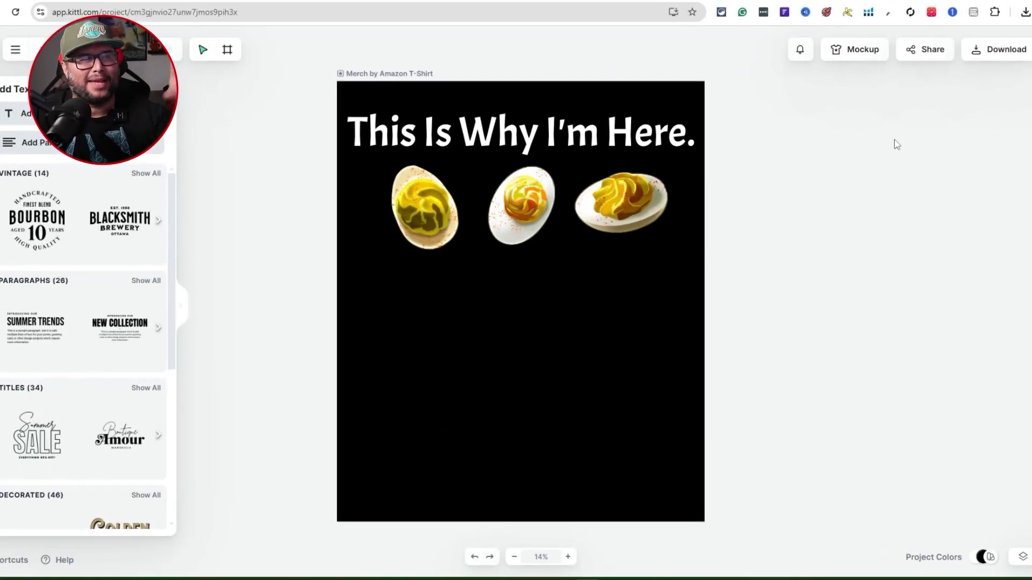
Step: Download the Kittl design as a 4500 px wide PNG with the background removed and upload it as artwork in Merch by Amazon
click(1004, 50)
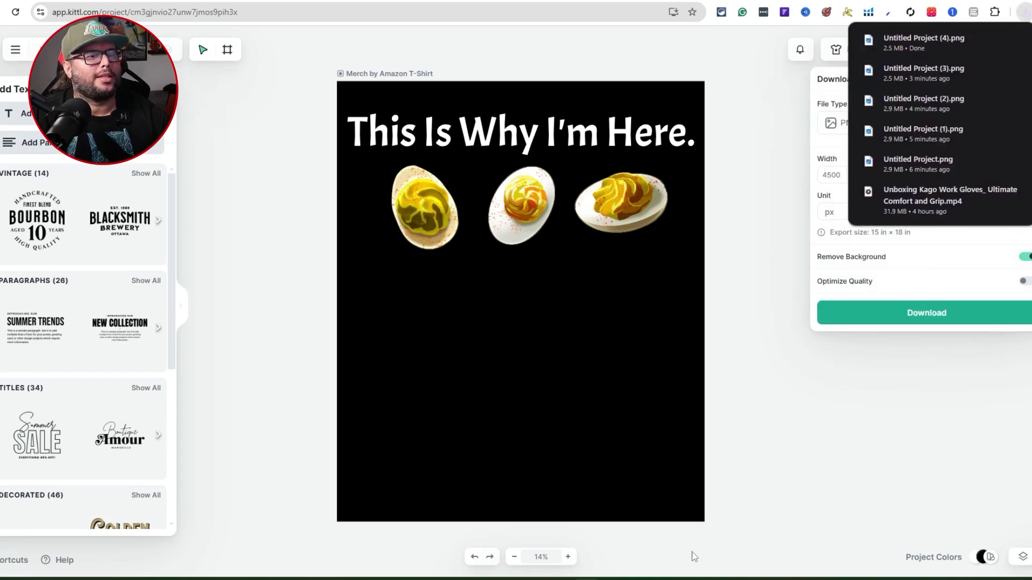
mouse_move(663, 578)
click(618, 526)
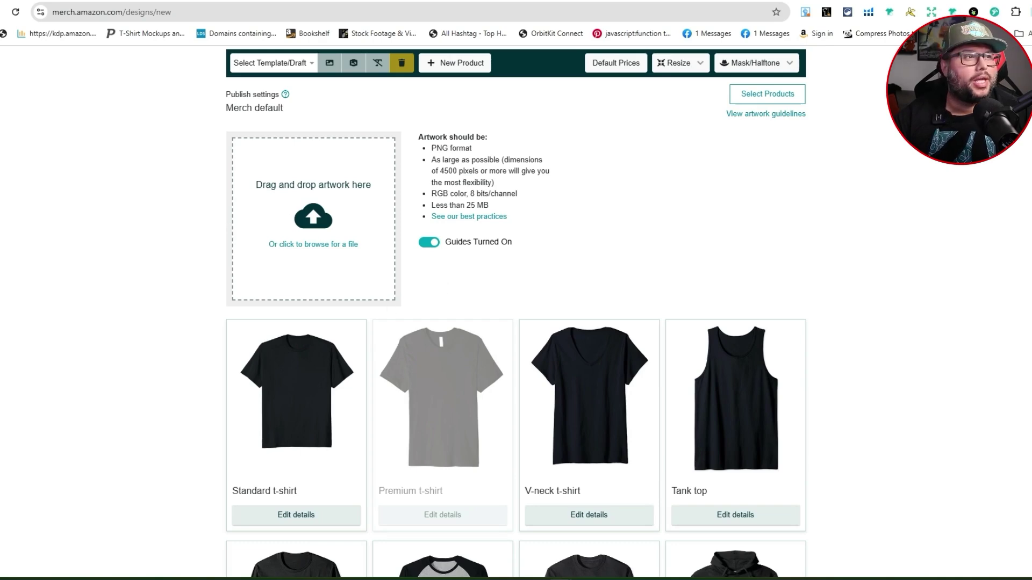
drag(551, 246, 344, 236)
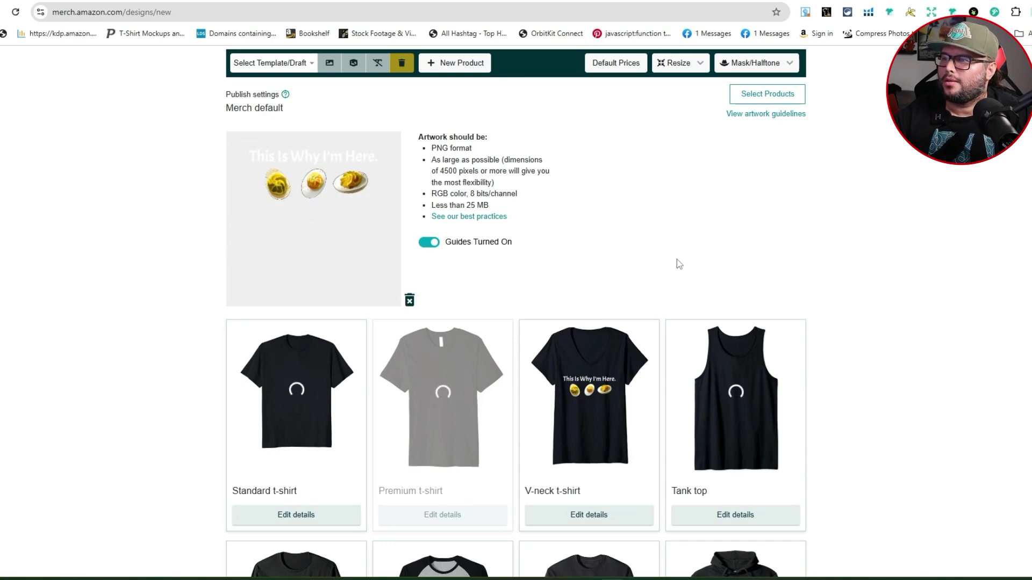
Step: Limit the selected products to the .com marketplace, leaving out iPhone cases, tote bag, throw pillows and tumbler
click(773, 102)
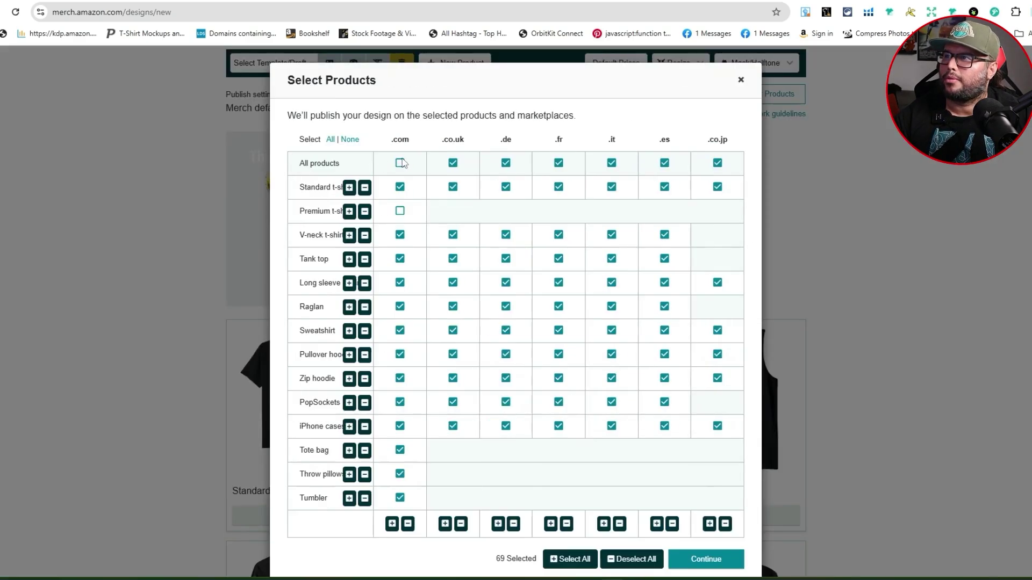
click(350, 139)
click(400, 163)
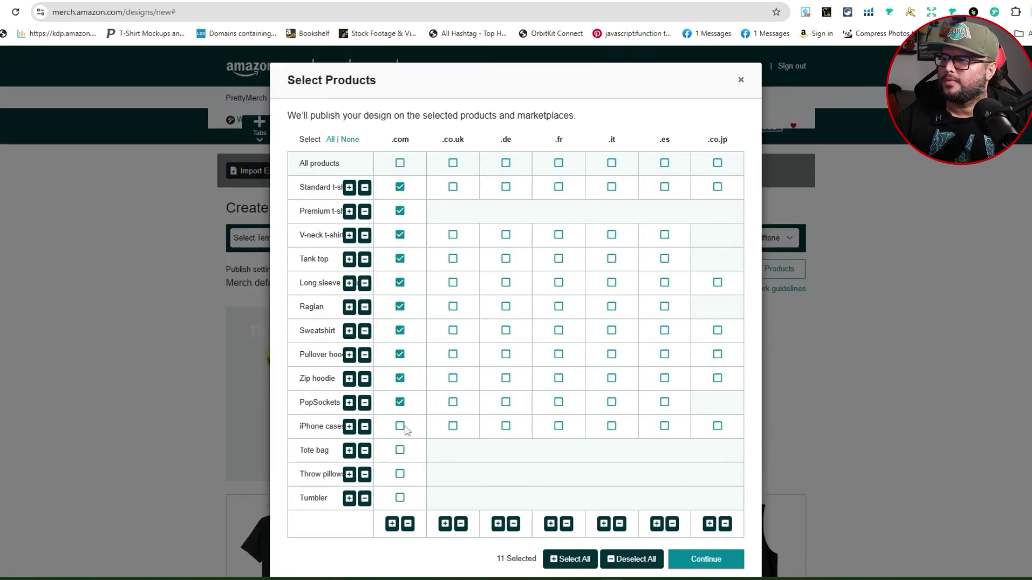
click(704, 560)
Step: Open the Standard t-shirt's details and examine the egg design on its front preview
scroll(889, 352, down, 3)
click(311, 457)
scroll(276, 361, down, 4)
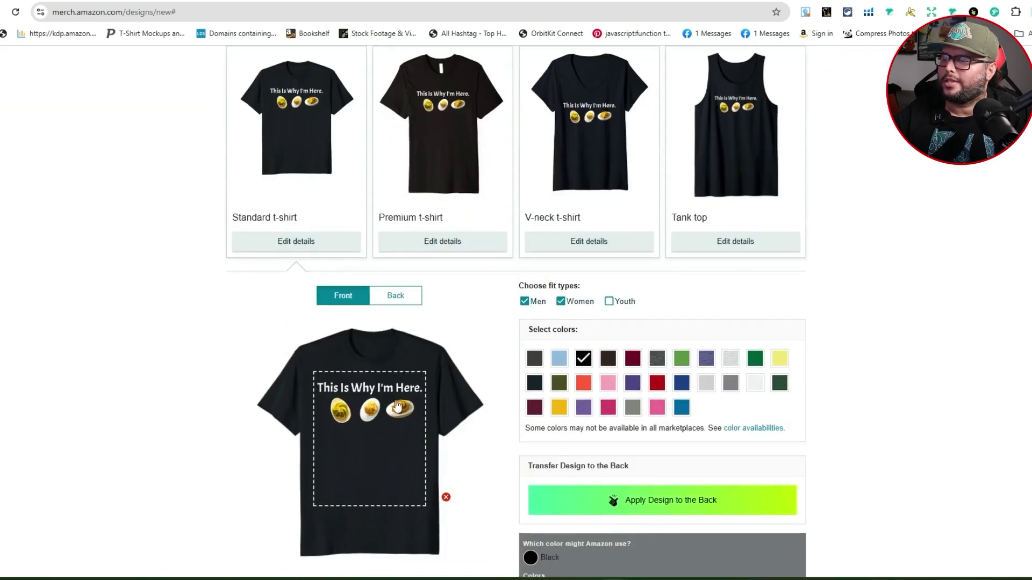
scroll(954, 410, down, 1)
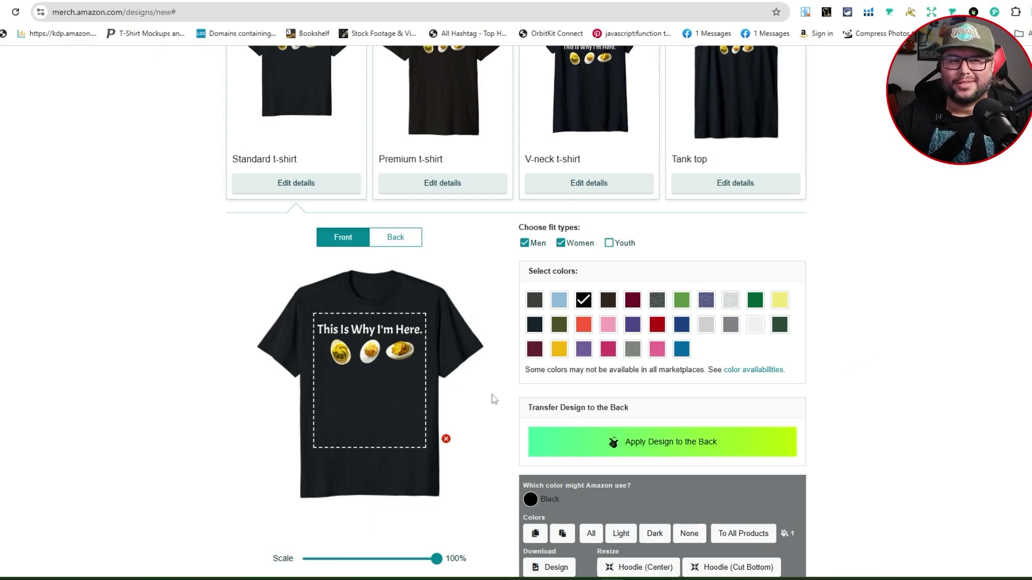
mouse_move(663, 579)
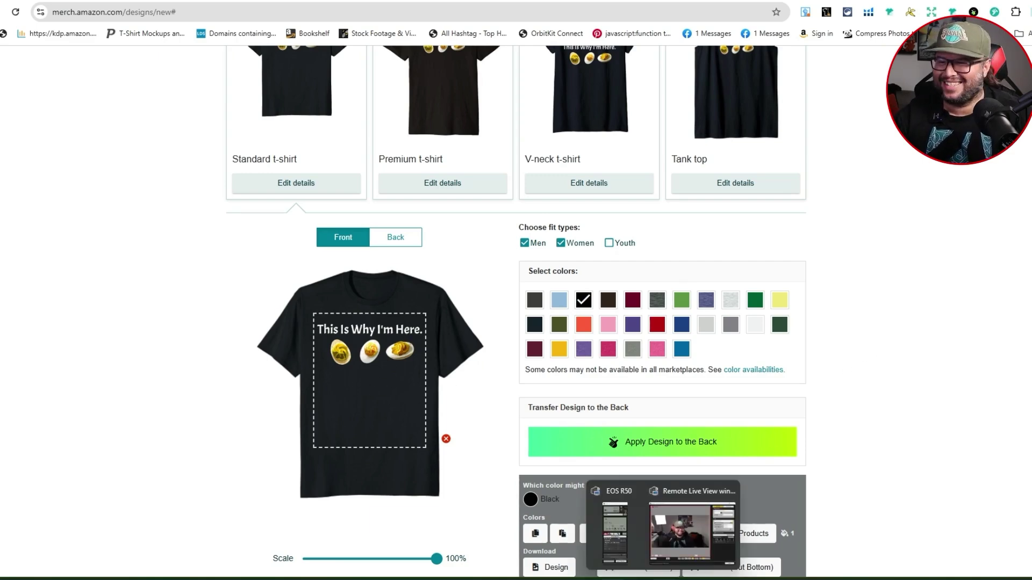